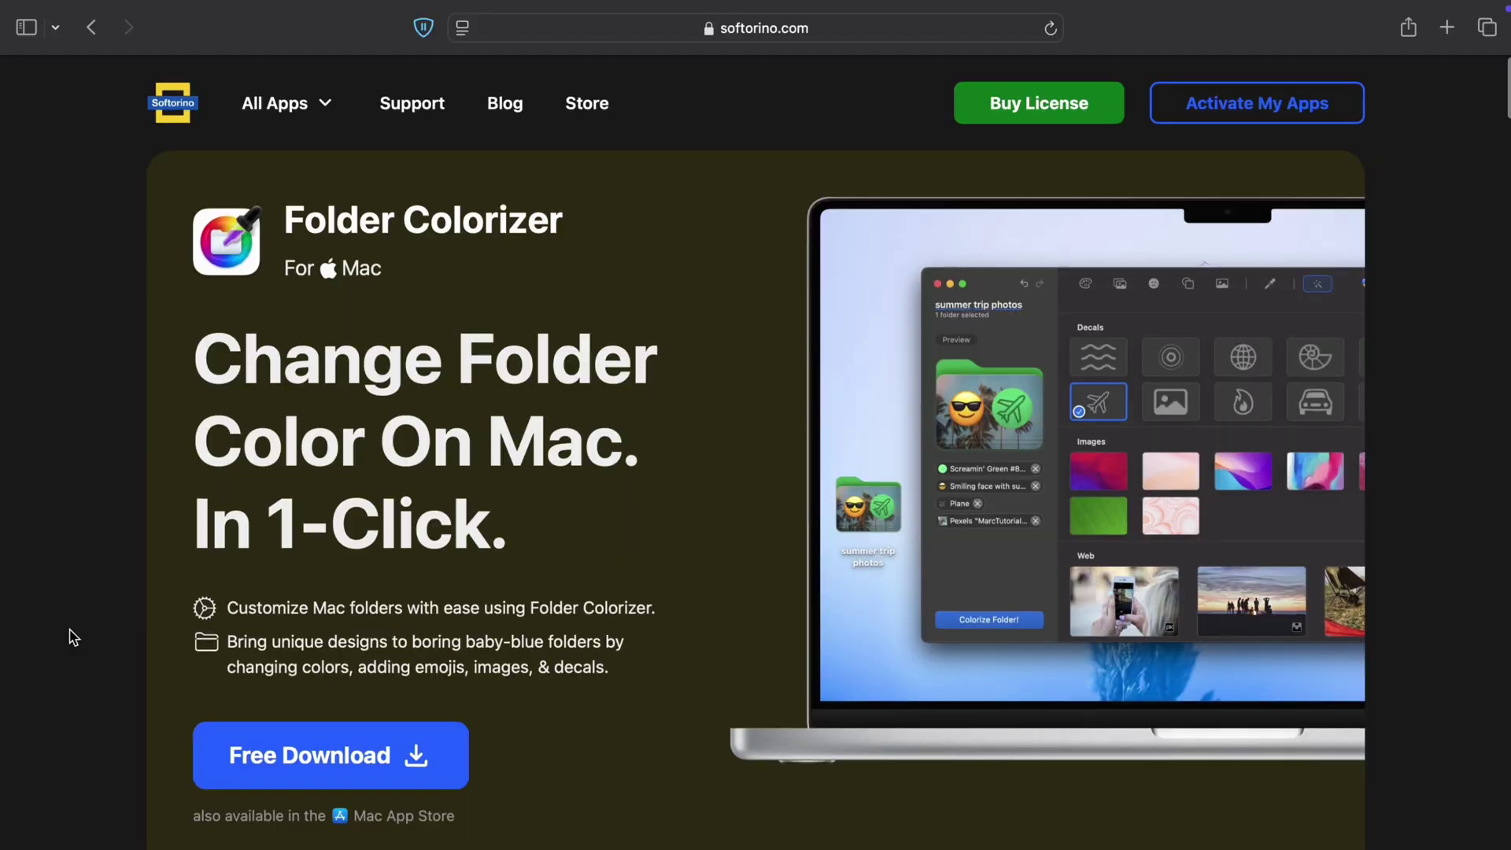
Step: Scroll through the softorino.com Folder Colorizer page and start the Free Download
scroll(73, 636, "down", 5)
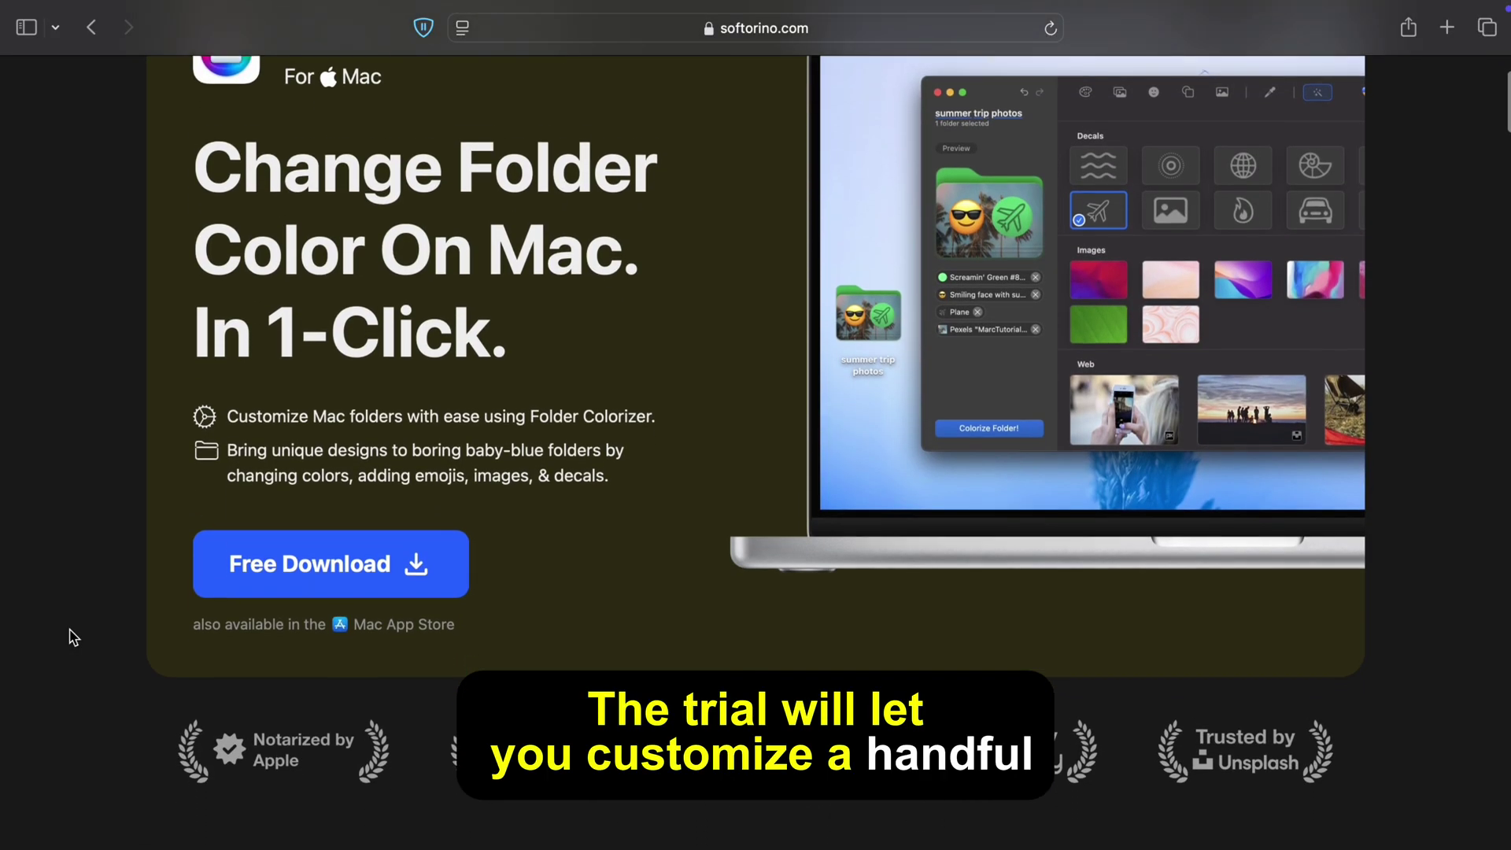
scroll(72, 636, "down", 5)
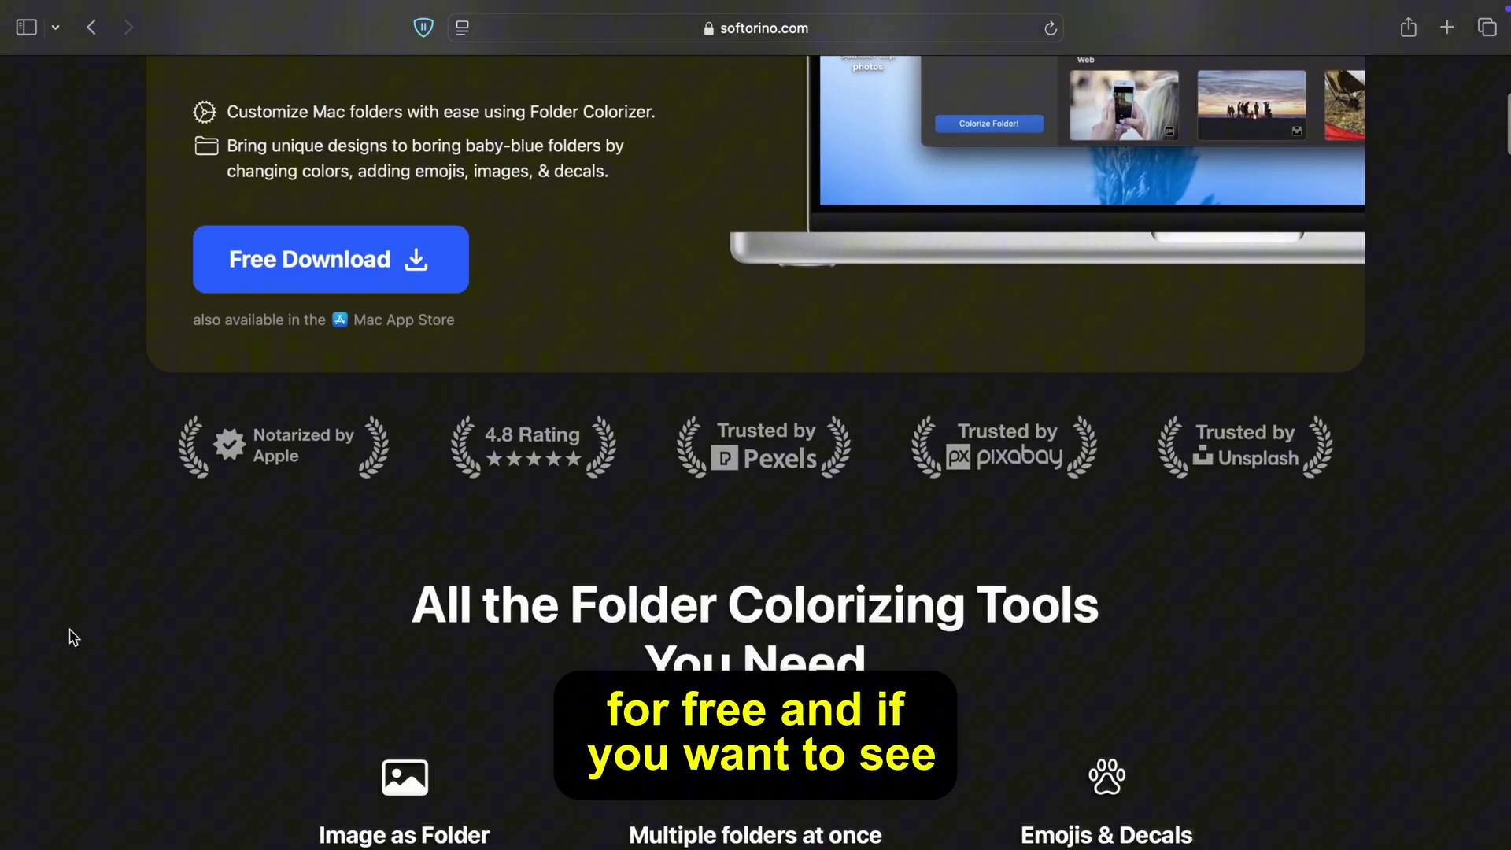
scroll(72, 635, "down", 5)
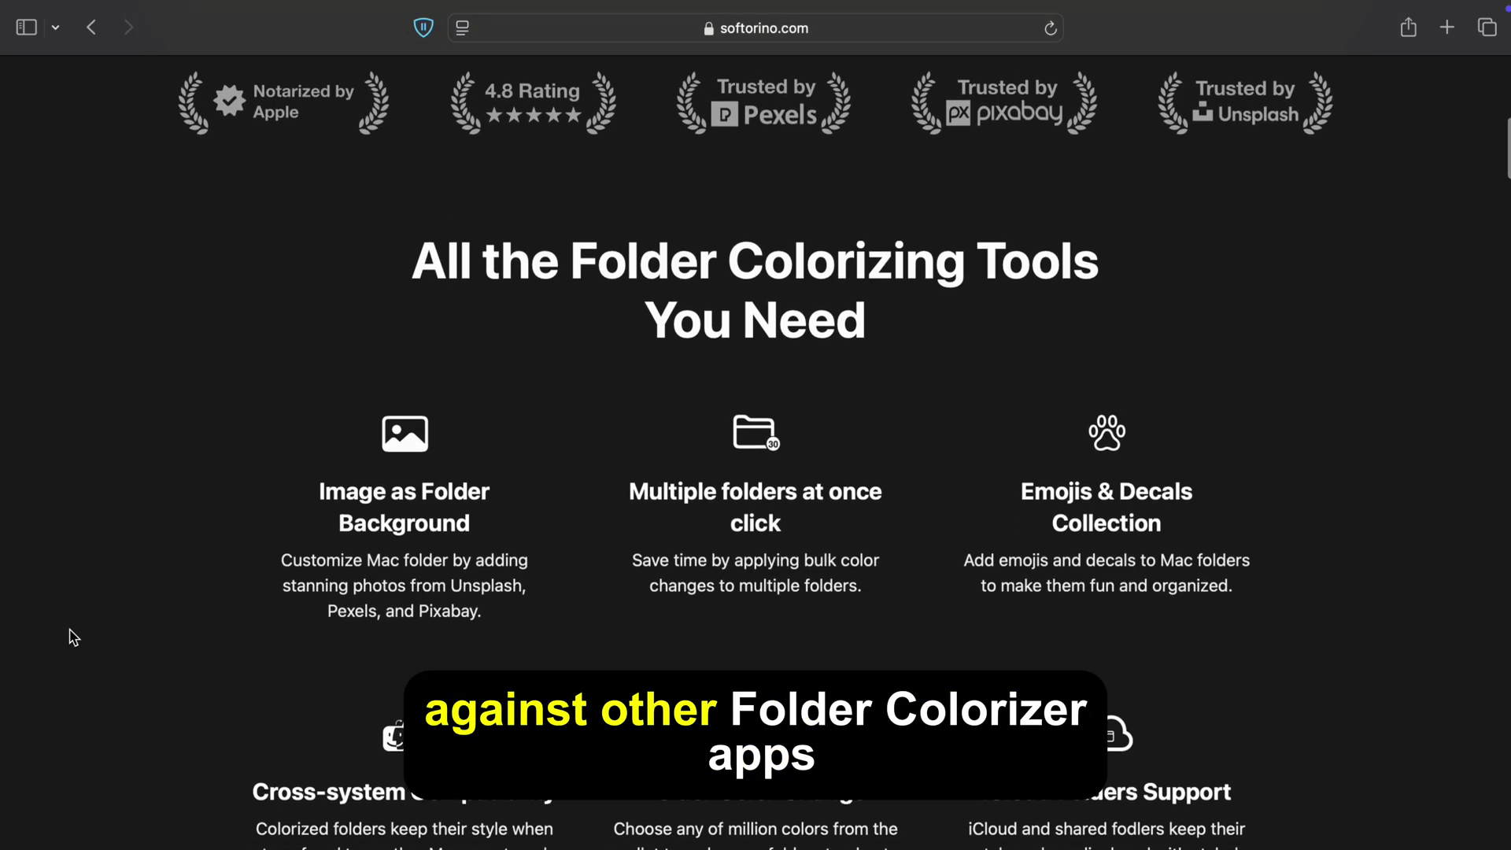
scroll(73, 635, "down", 5)
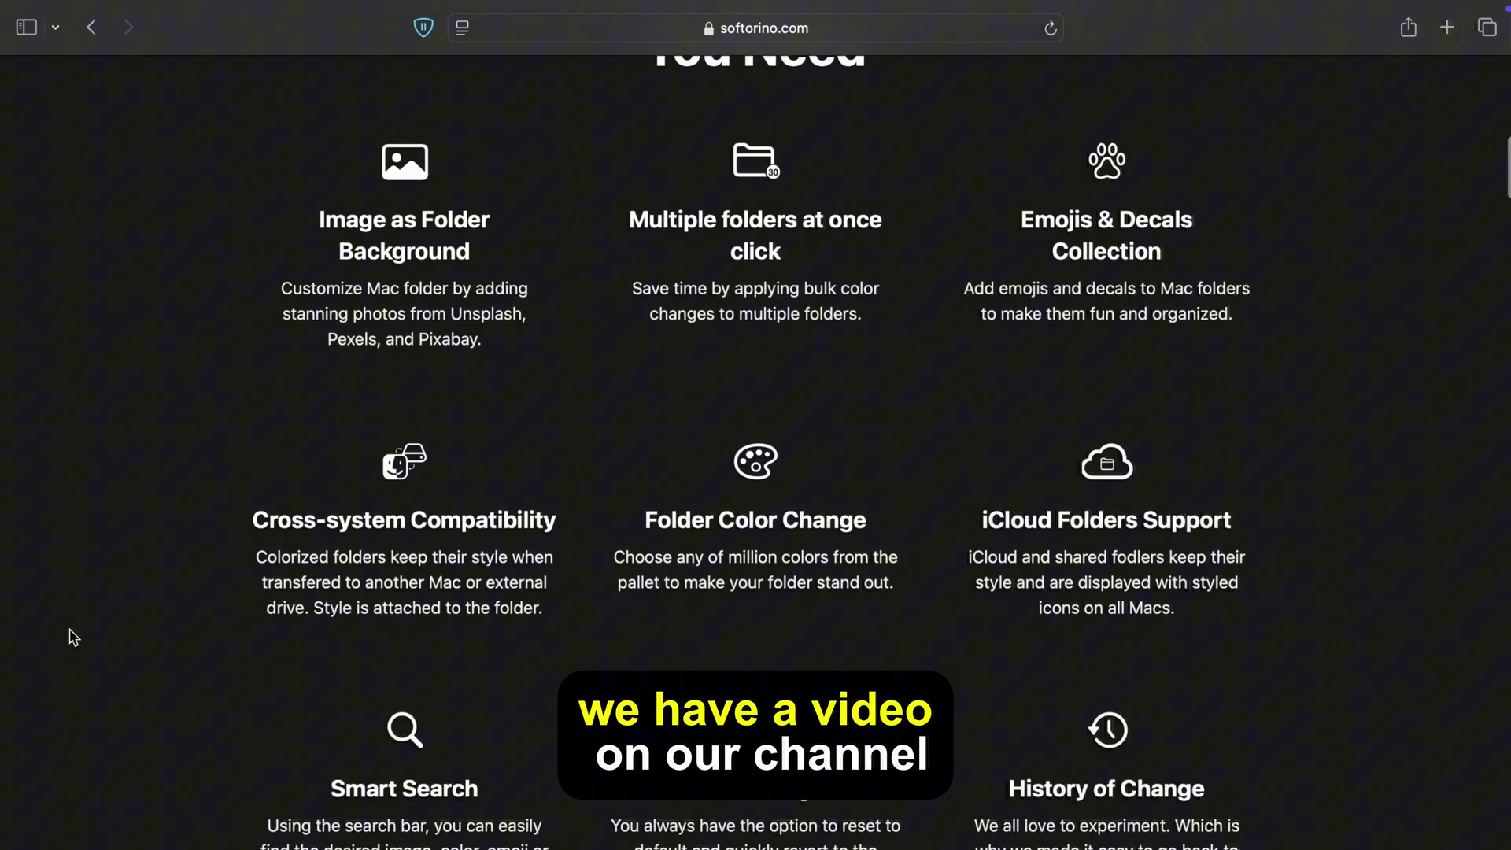
scroll(72, 635, "down", 3)
scroll(67, 634, "up", 15)
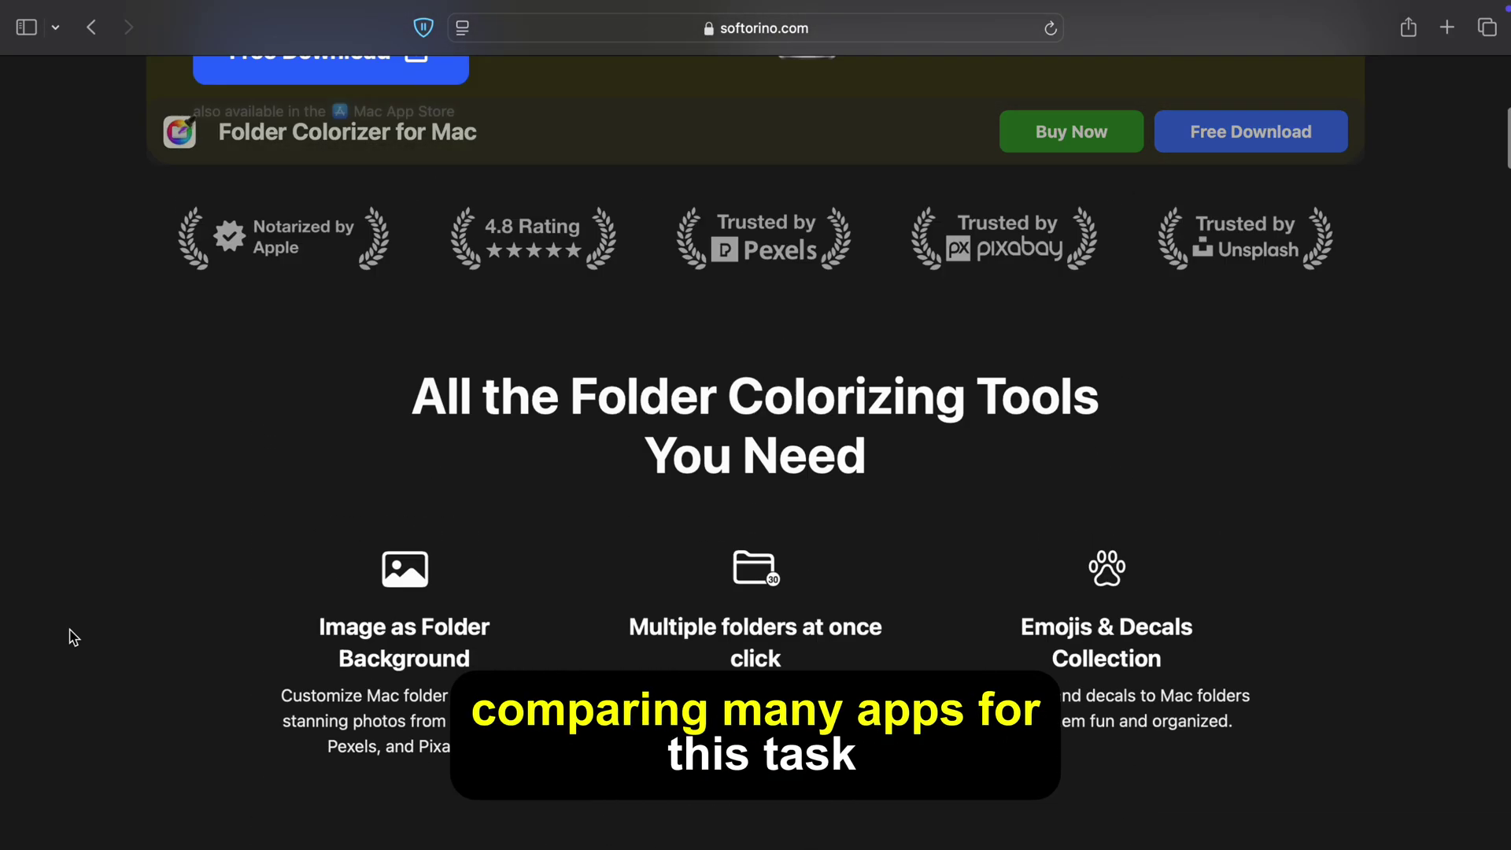
left_click(316, 376)
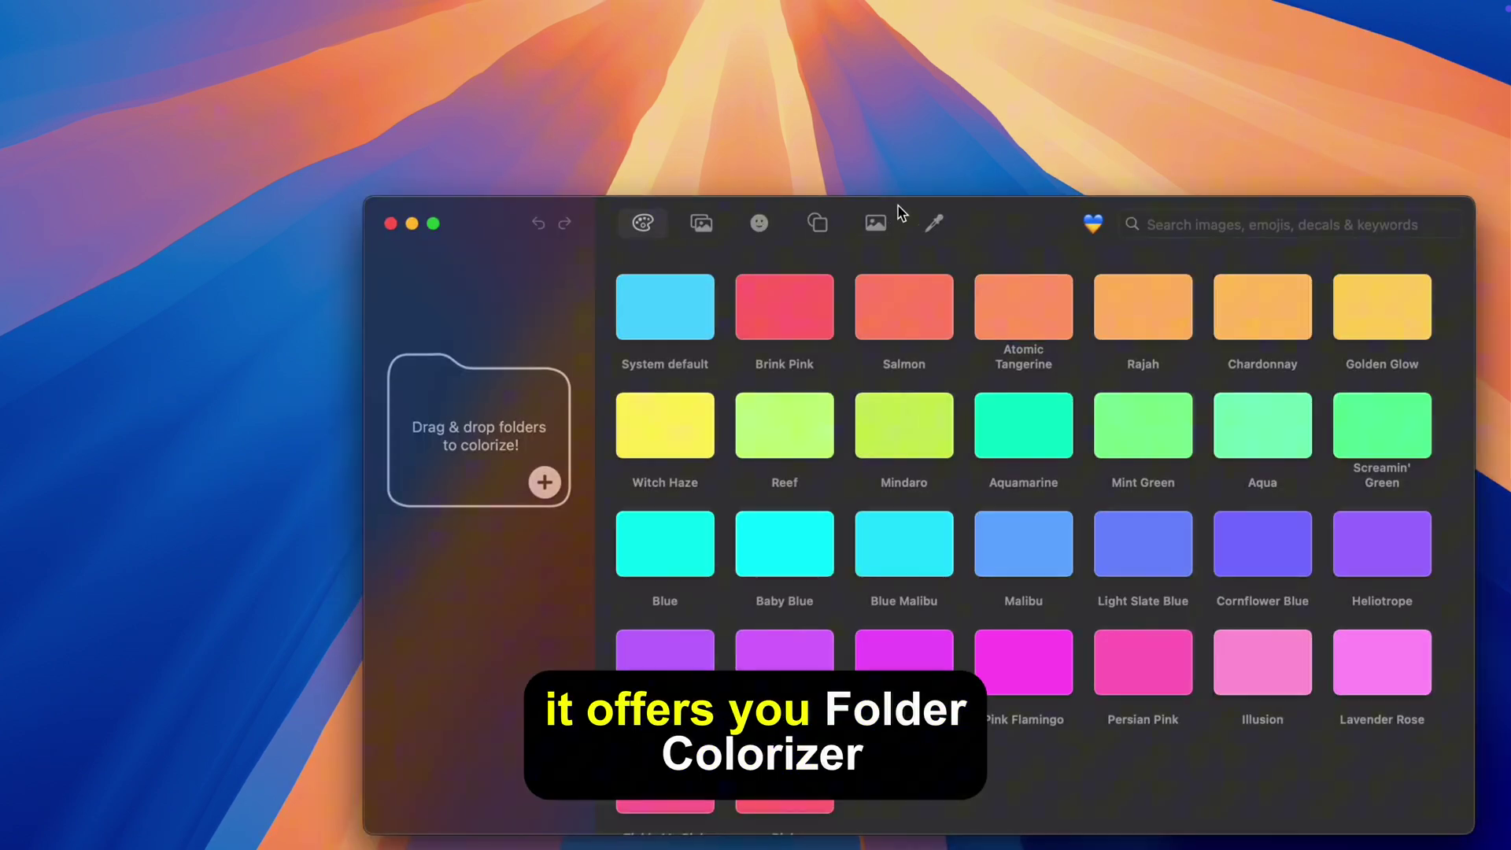
Step: Move the Folder Colorizer window up-left and display its Images gallery of background images
left_click_drag(902, 213, 743, 167)
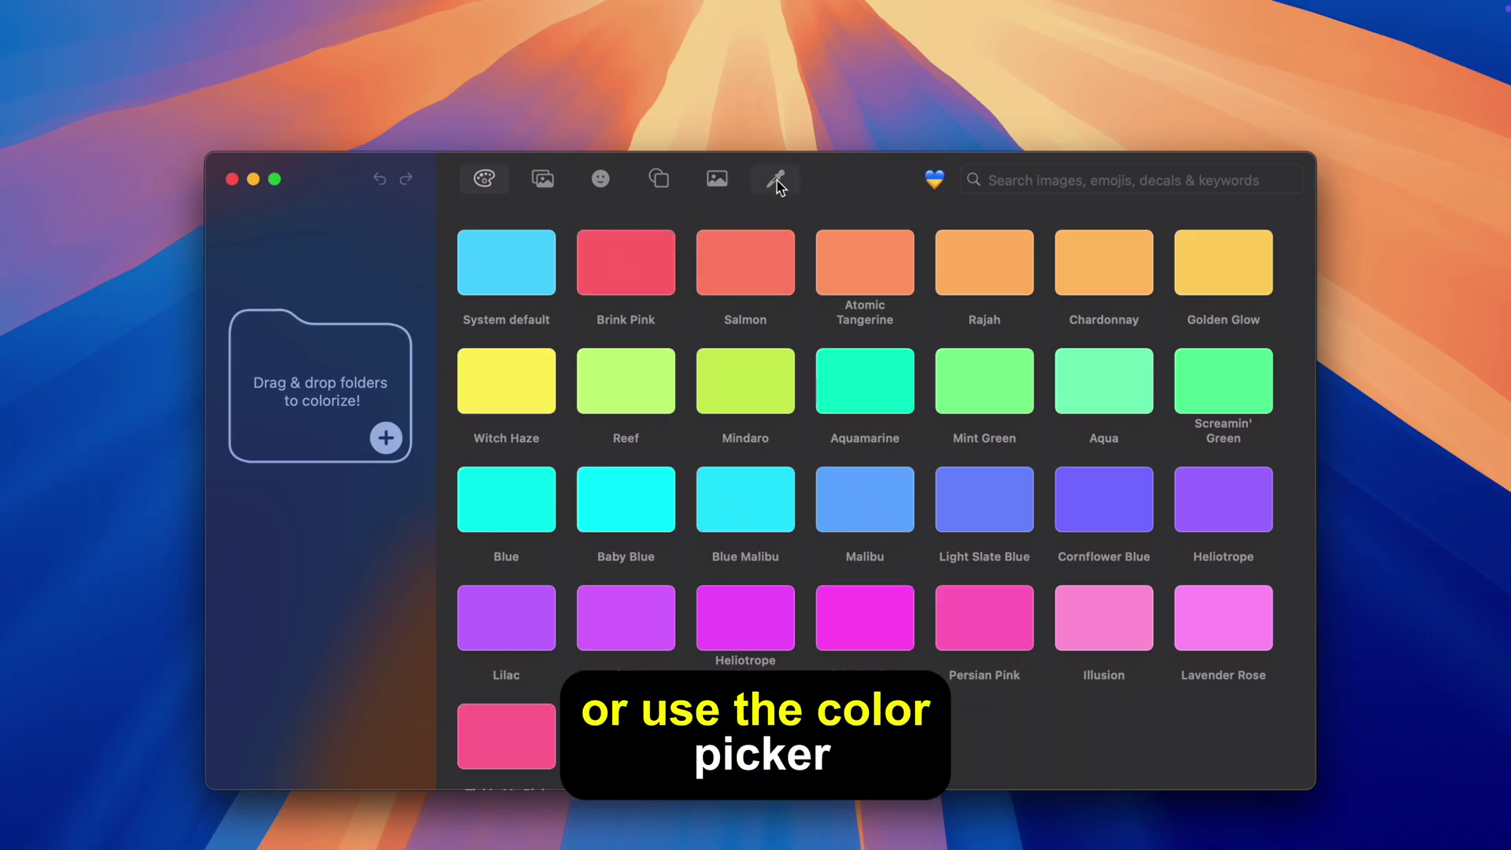
left_click(1015, 178)
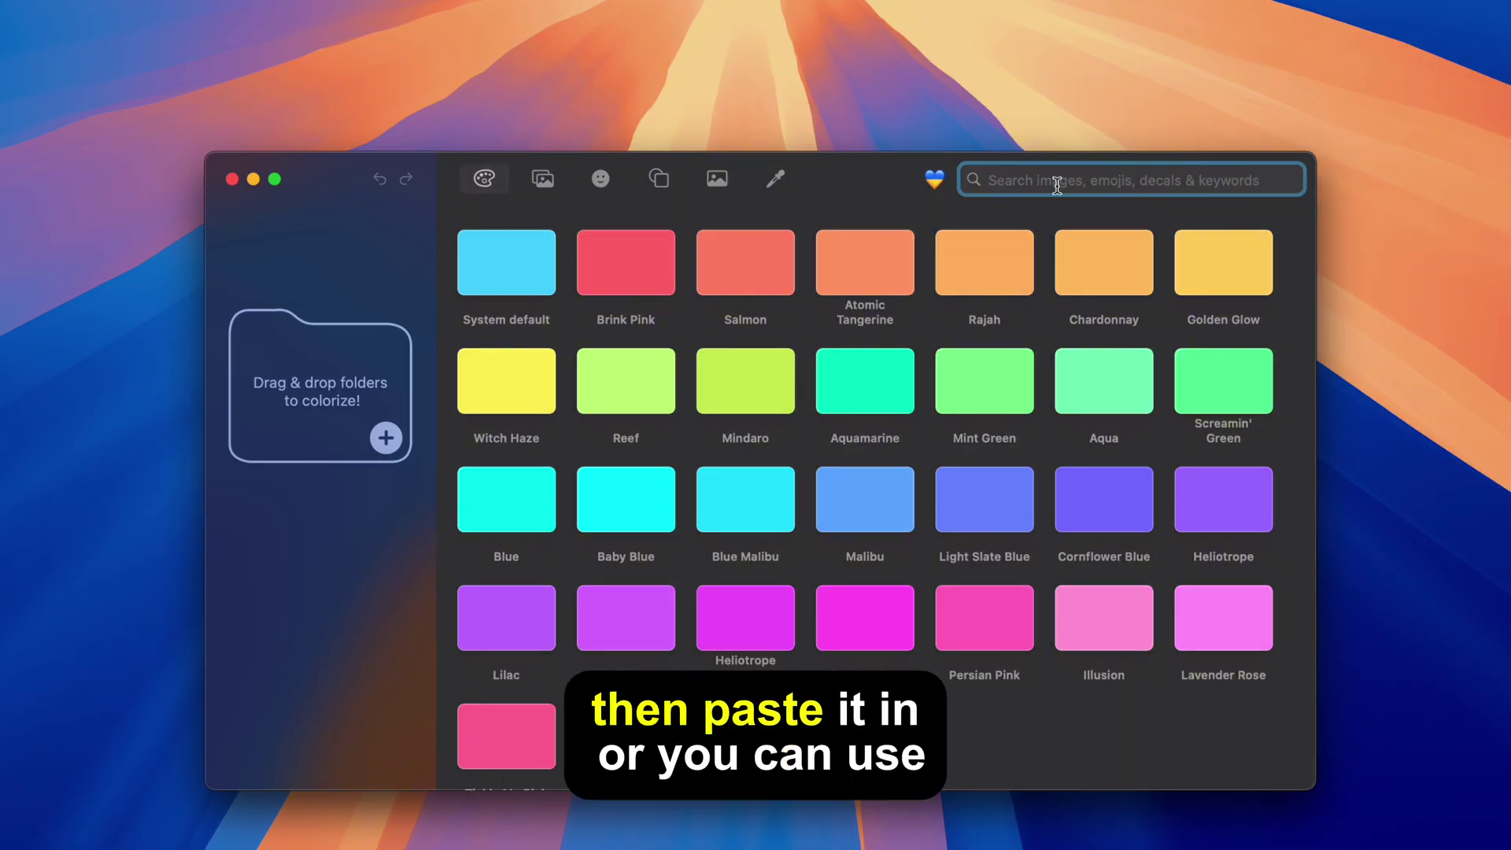
left_click(712, 184)
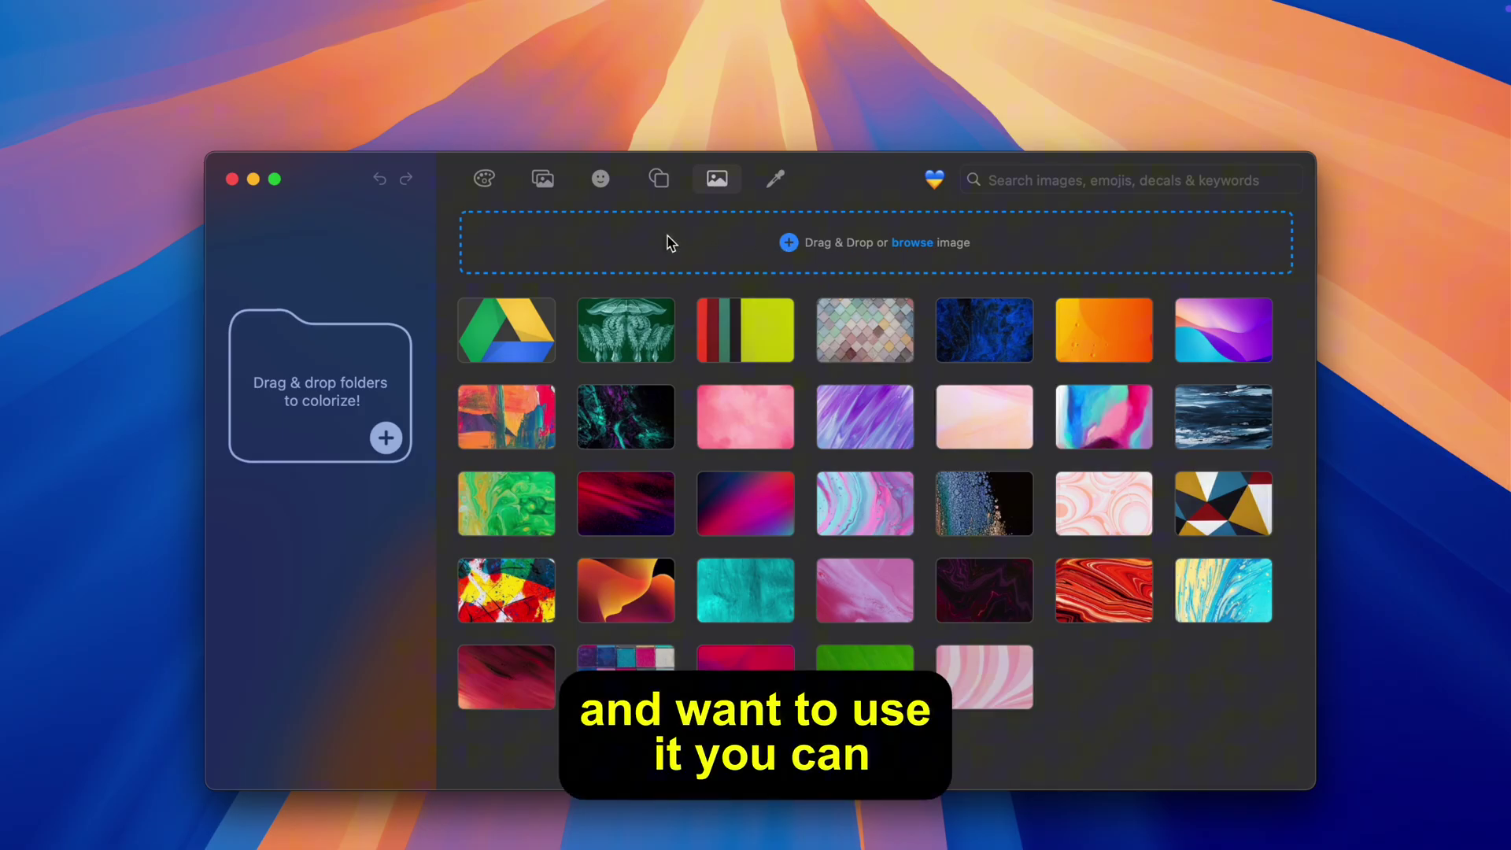
Step: Scroll through the Emoji collection in Folder Colorizer
left_click(599, 180)
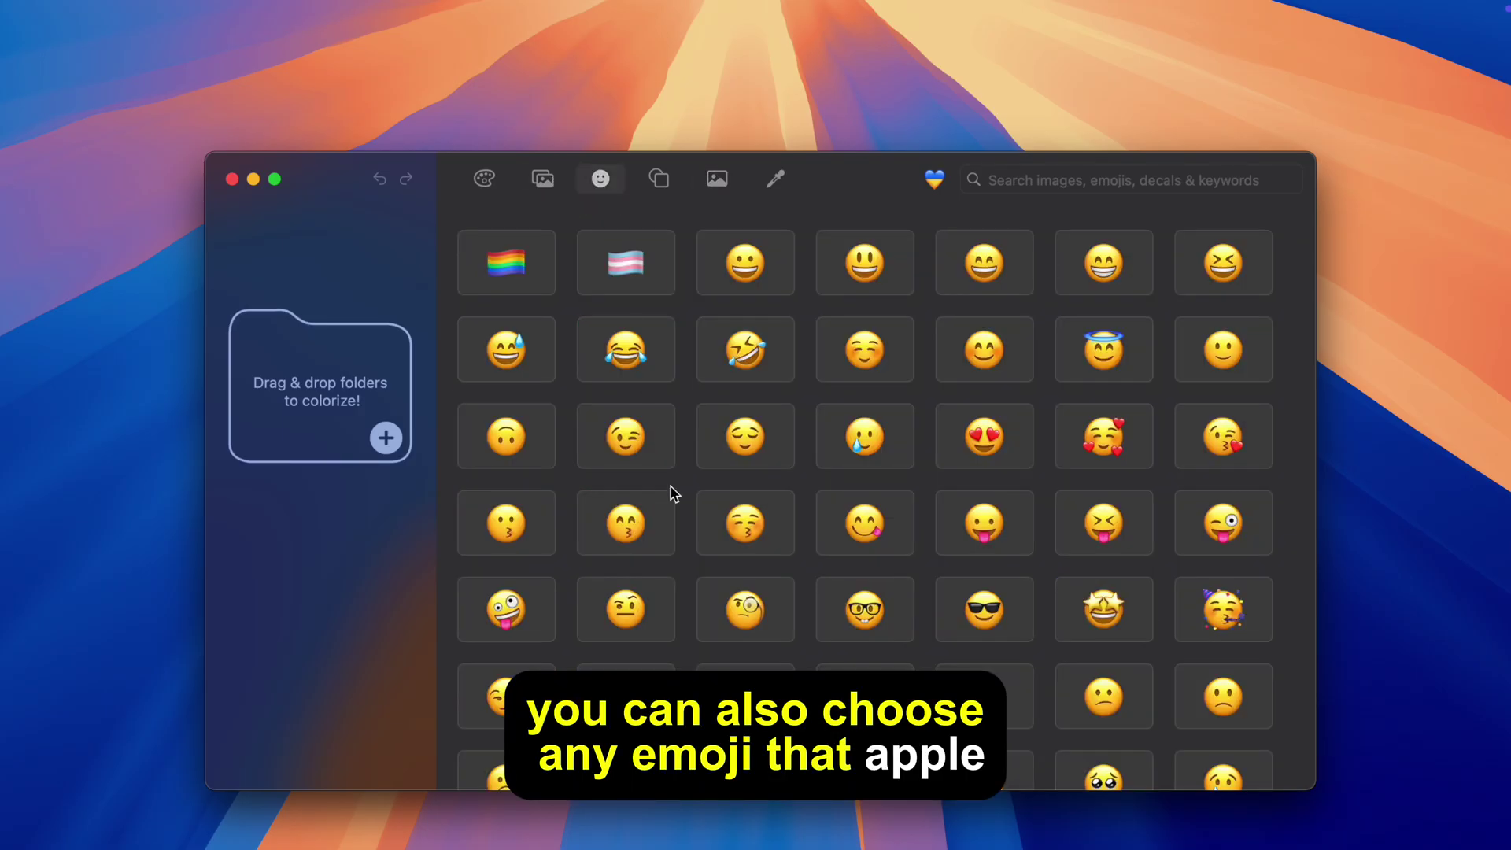
scroll(673, 493, "down", 10)
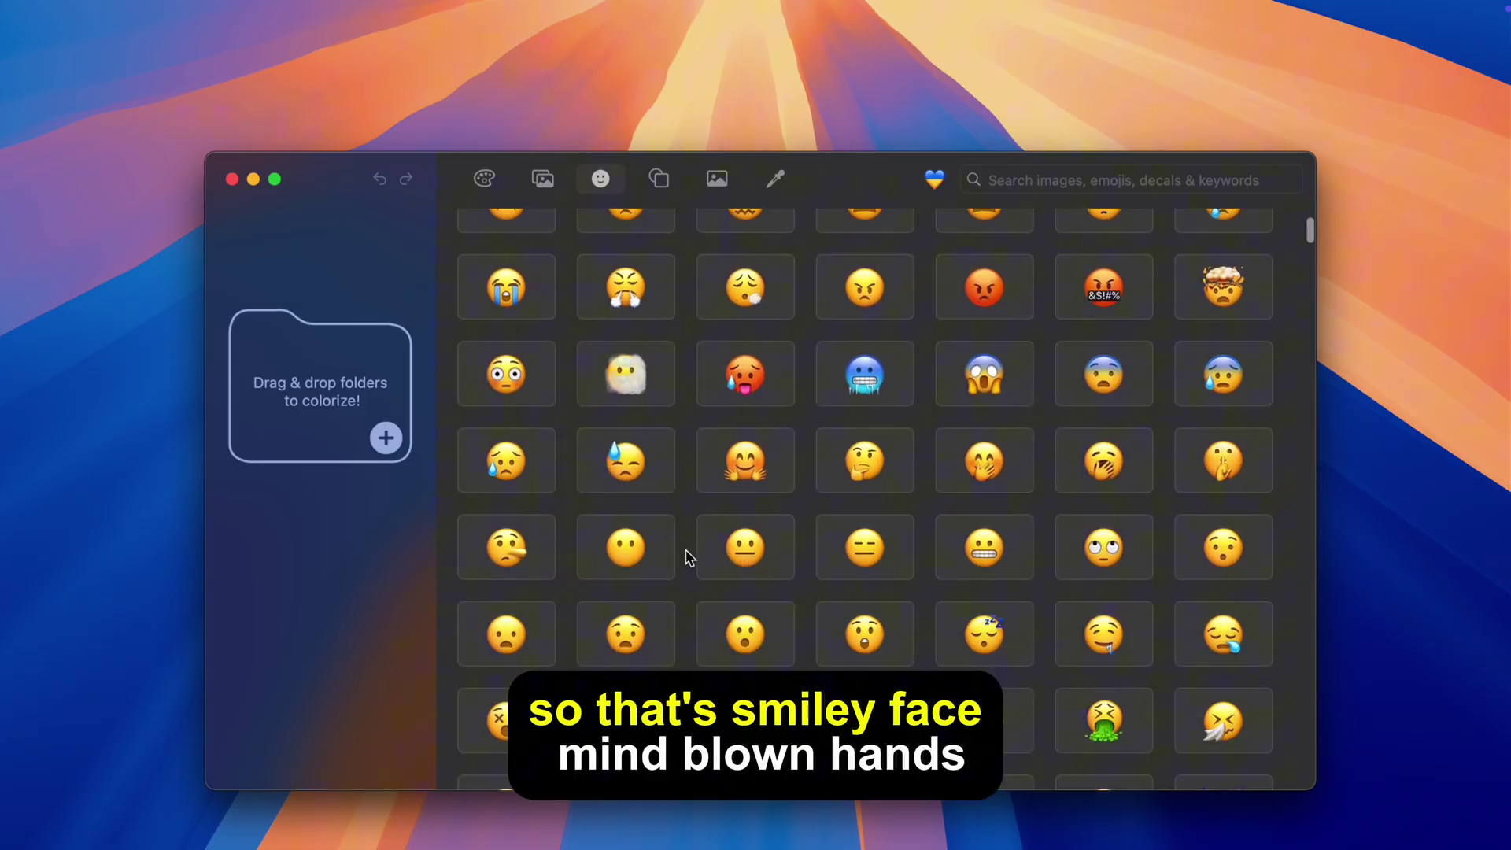
scroll(688, 557, "down", 6)
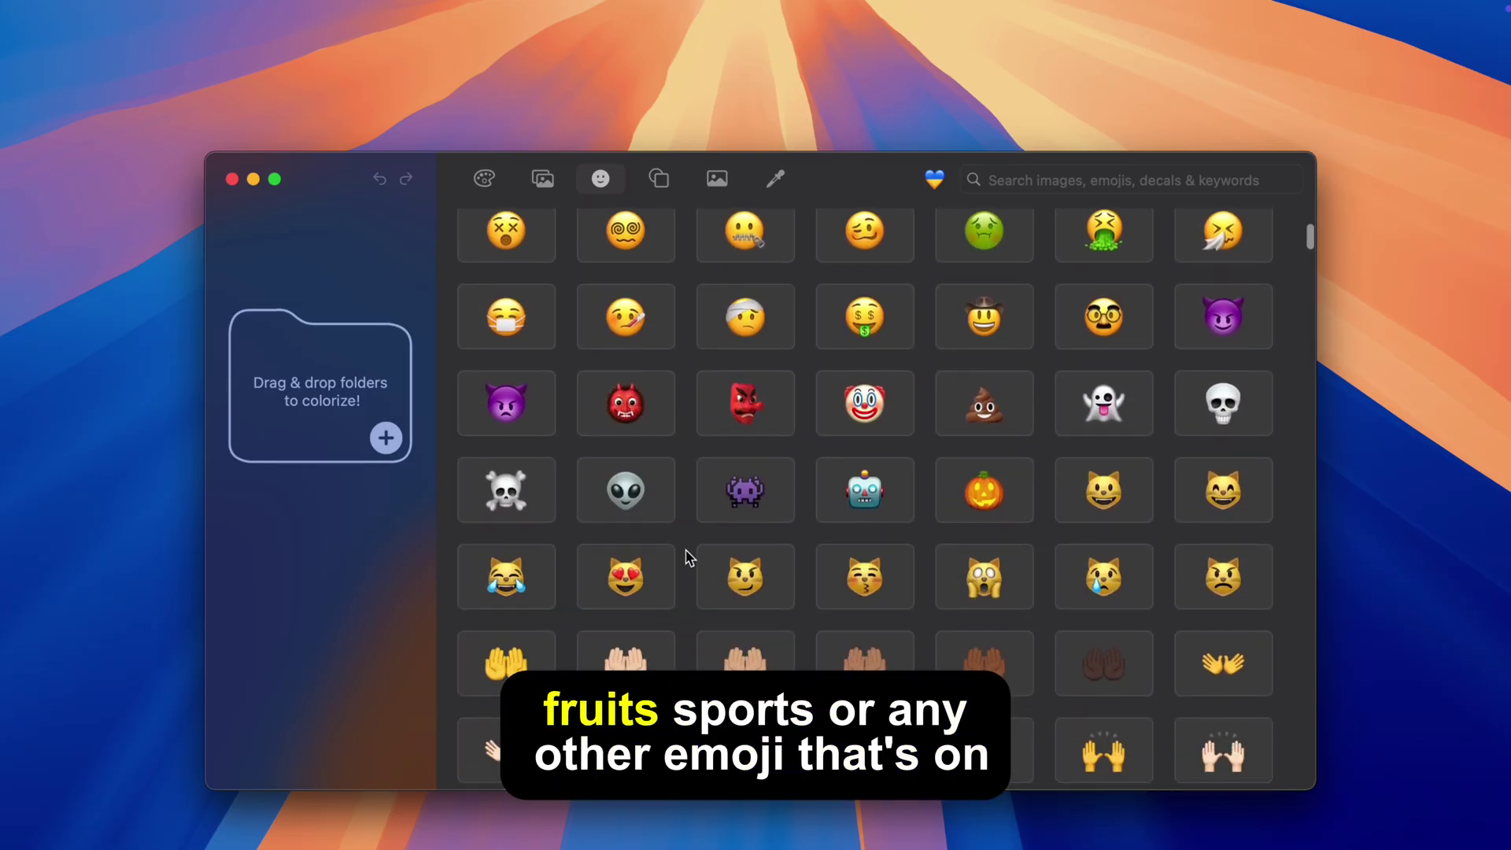
scroll(687, 557, "down", 5)
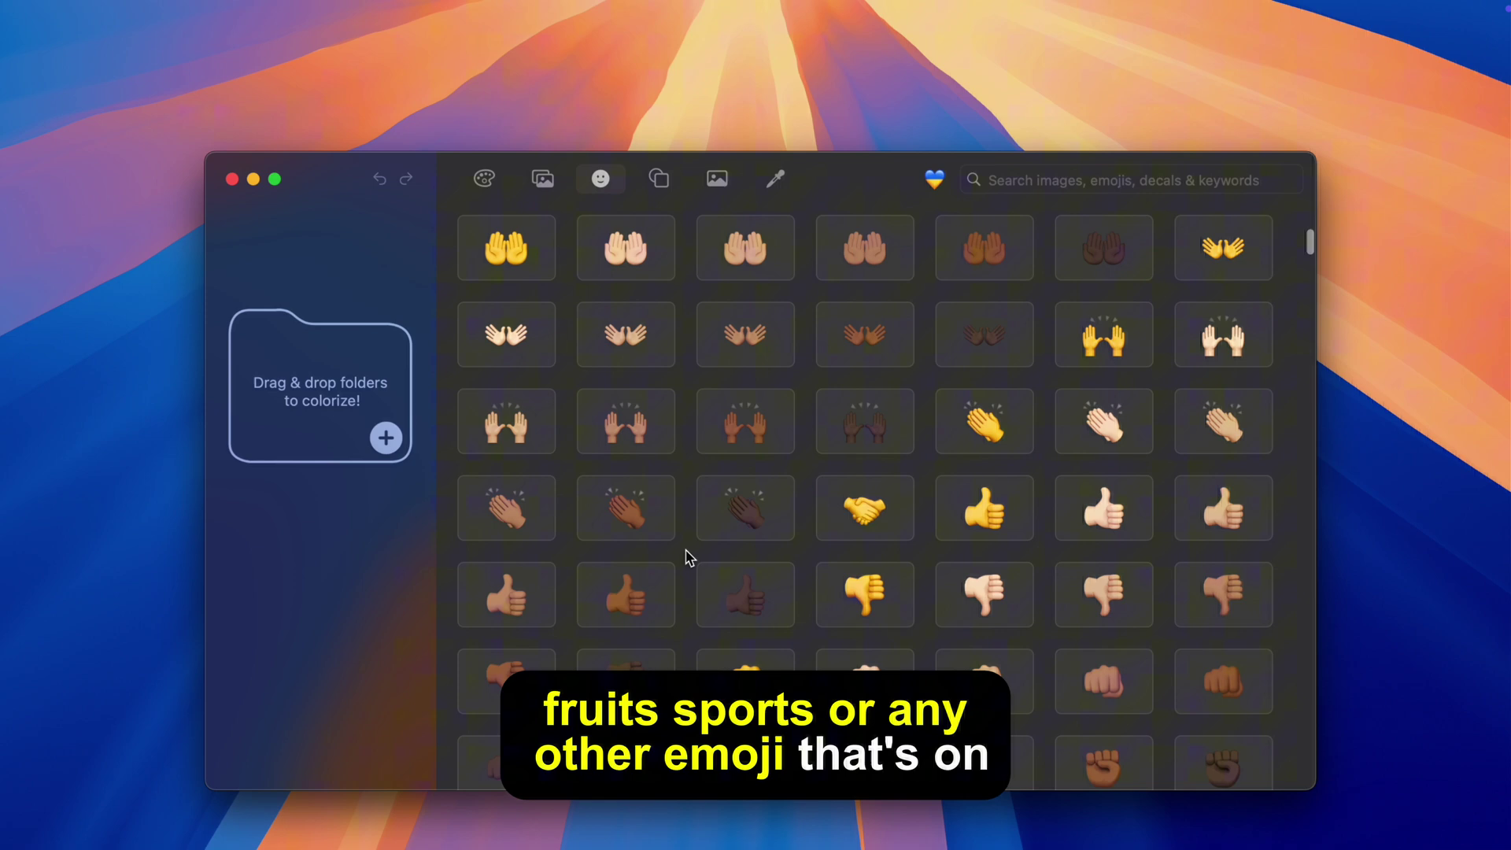
scroll(684, 556, "up", 20)
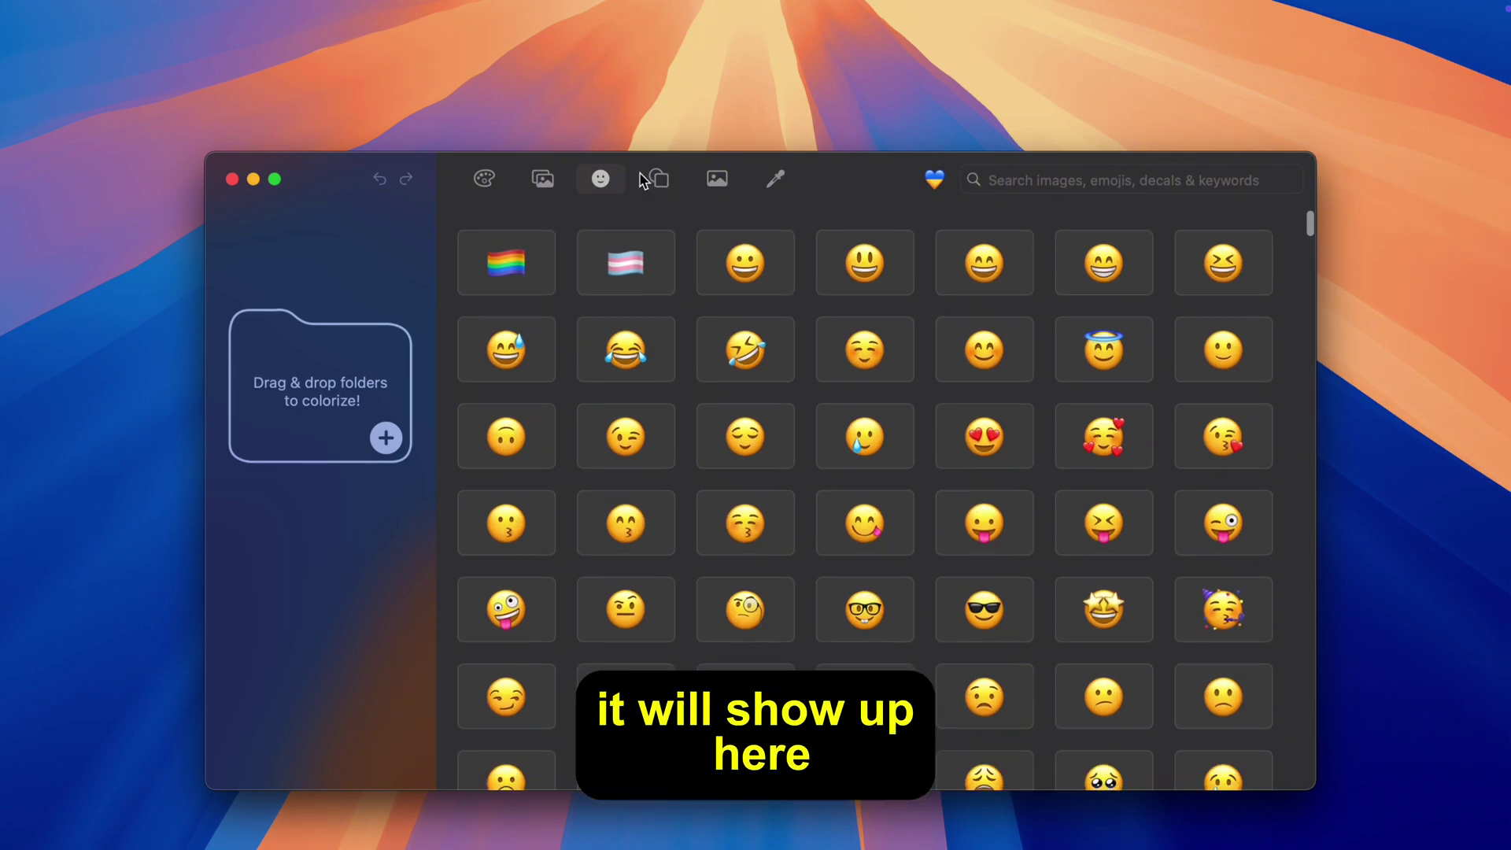
Step: Switch to the Decals collection and scroll through the decals grid
left_click(645, 179)
scroll(682, 516, "down", 5)
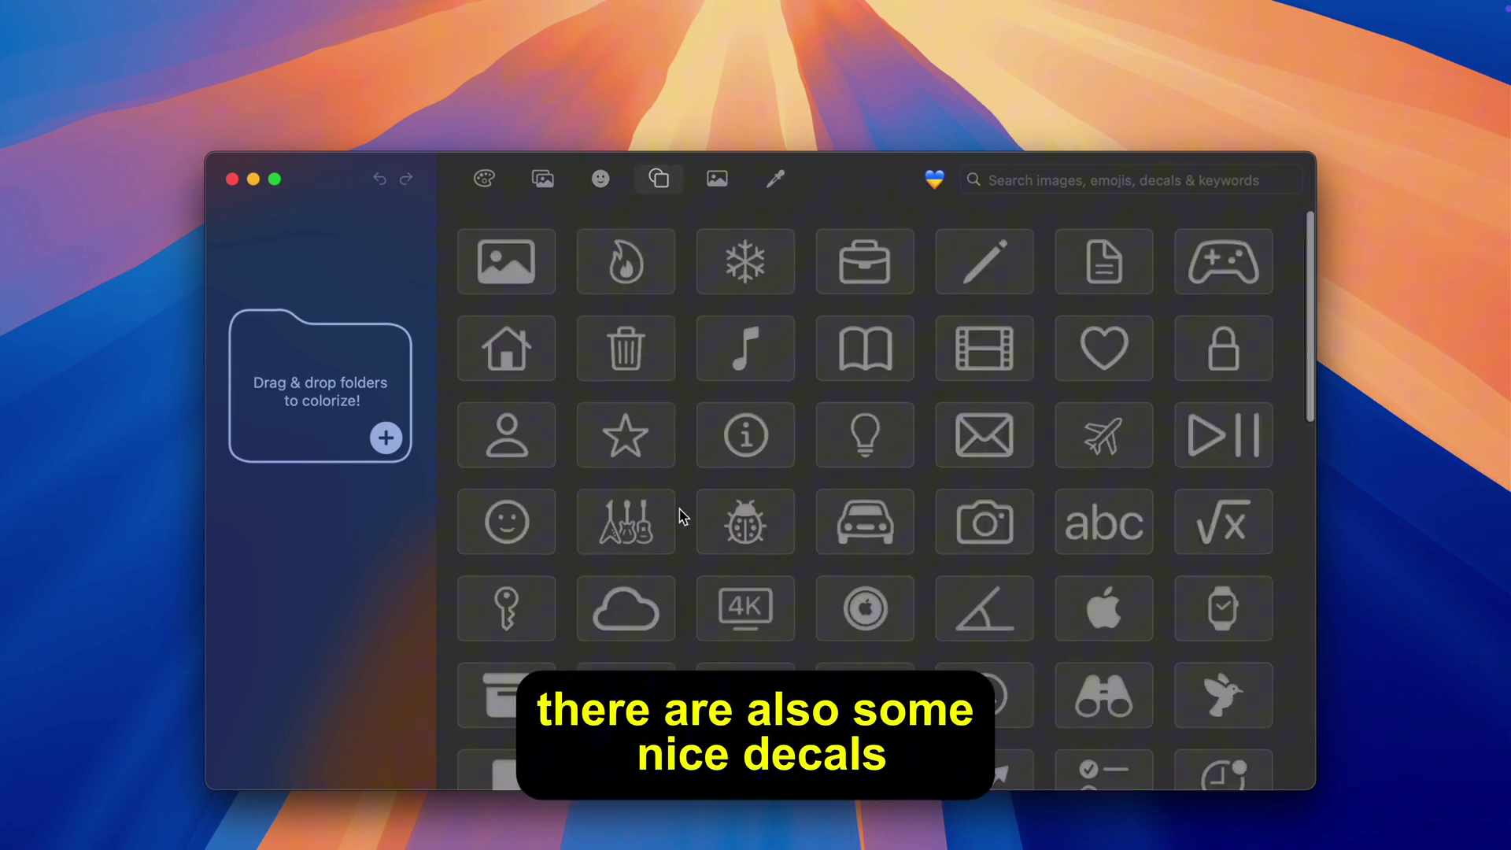
scroll(682, 515, "down", 5)
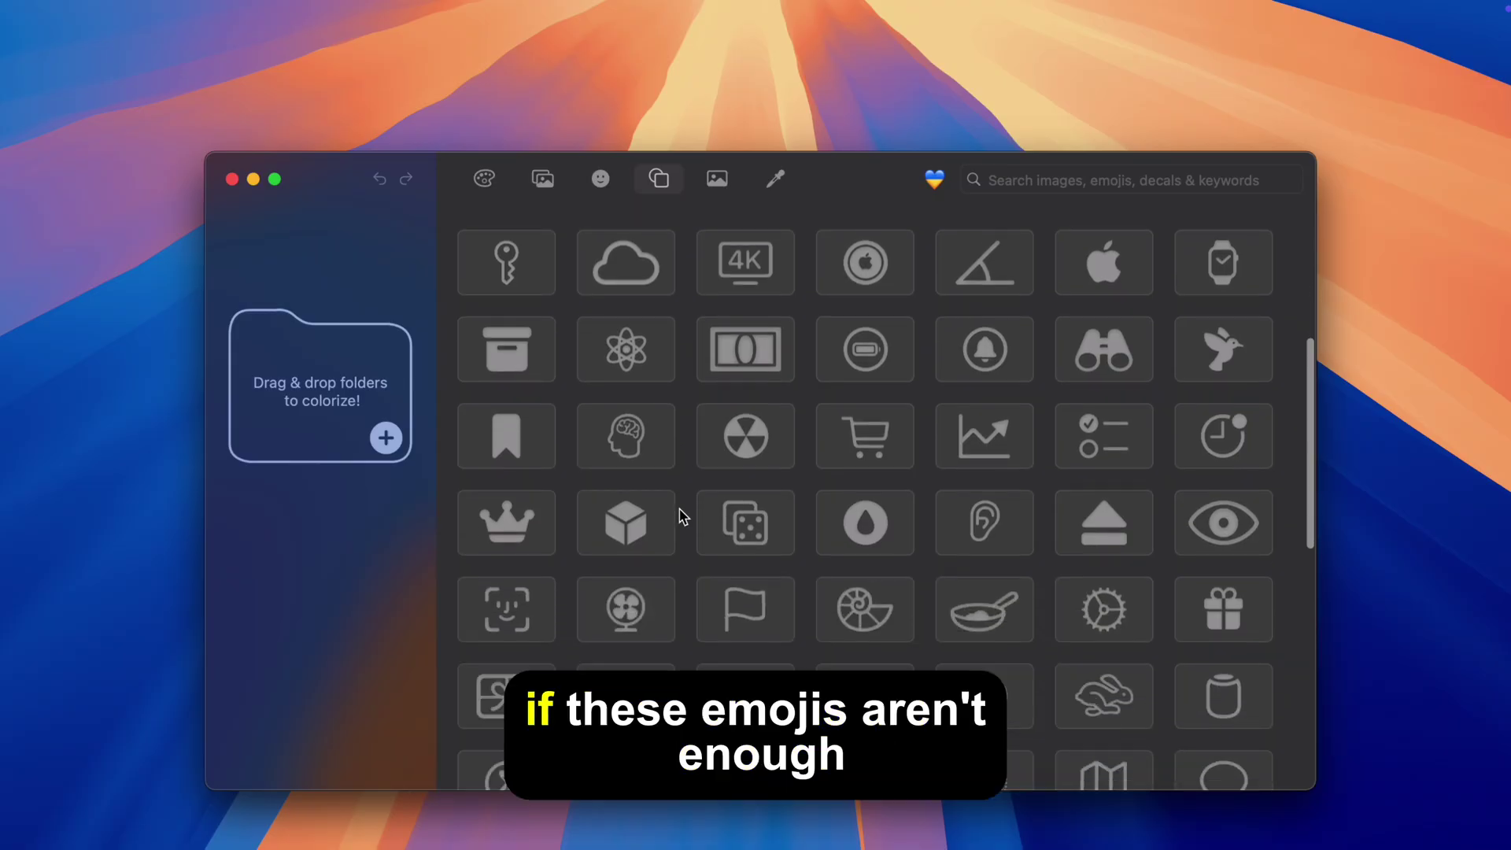
scroll(683, 515, "down", 5)
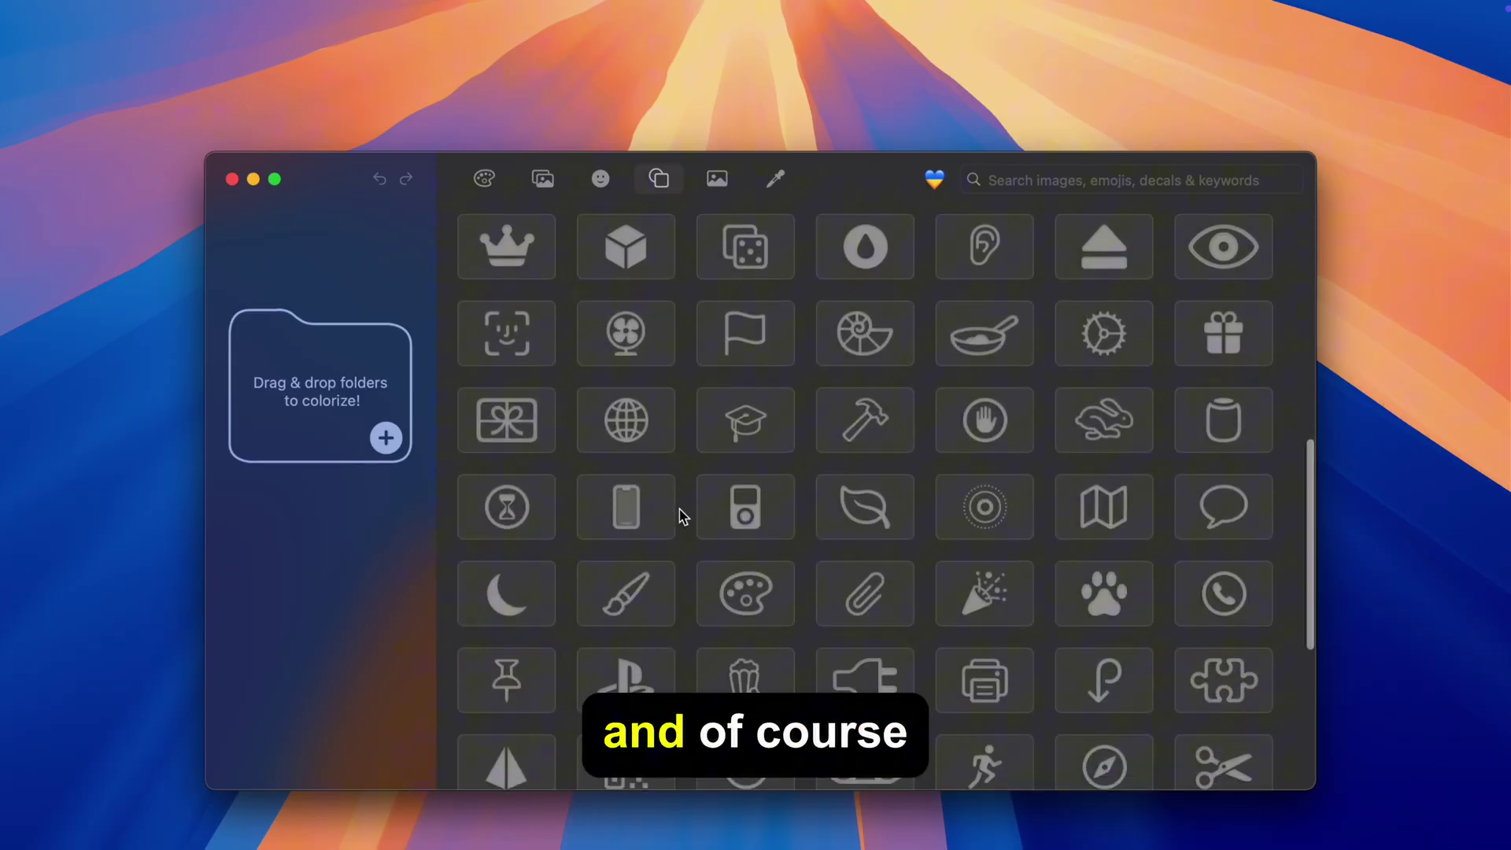
scroll(682, 516, "up", 15)
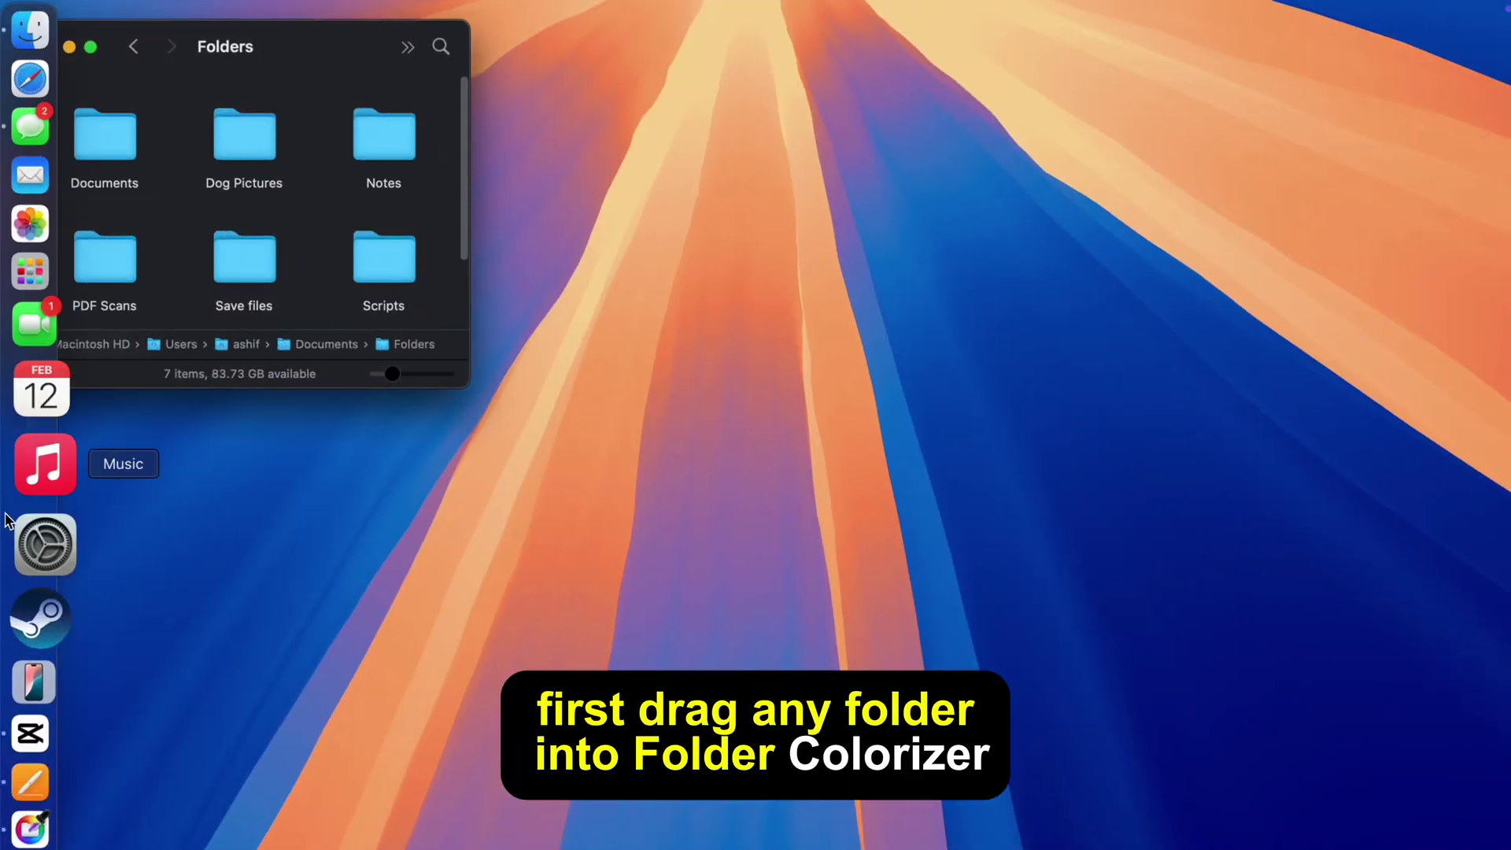
Step: Drag Dog Pictures from Finder into Folder Colorizer and colour it Salmon #fb8e74
left_click(35, 775)
left_click(160, 280)
left_click_drag(243, 136, 319, 385)
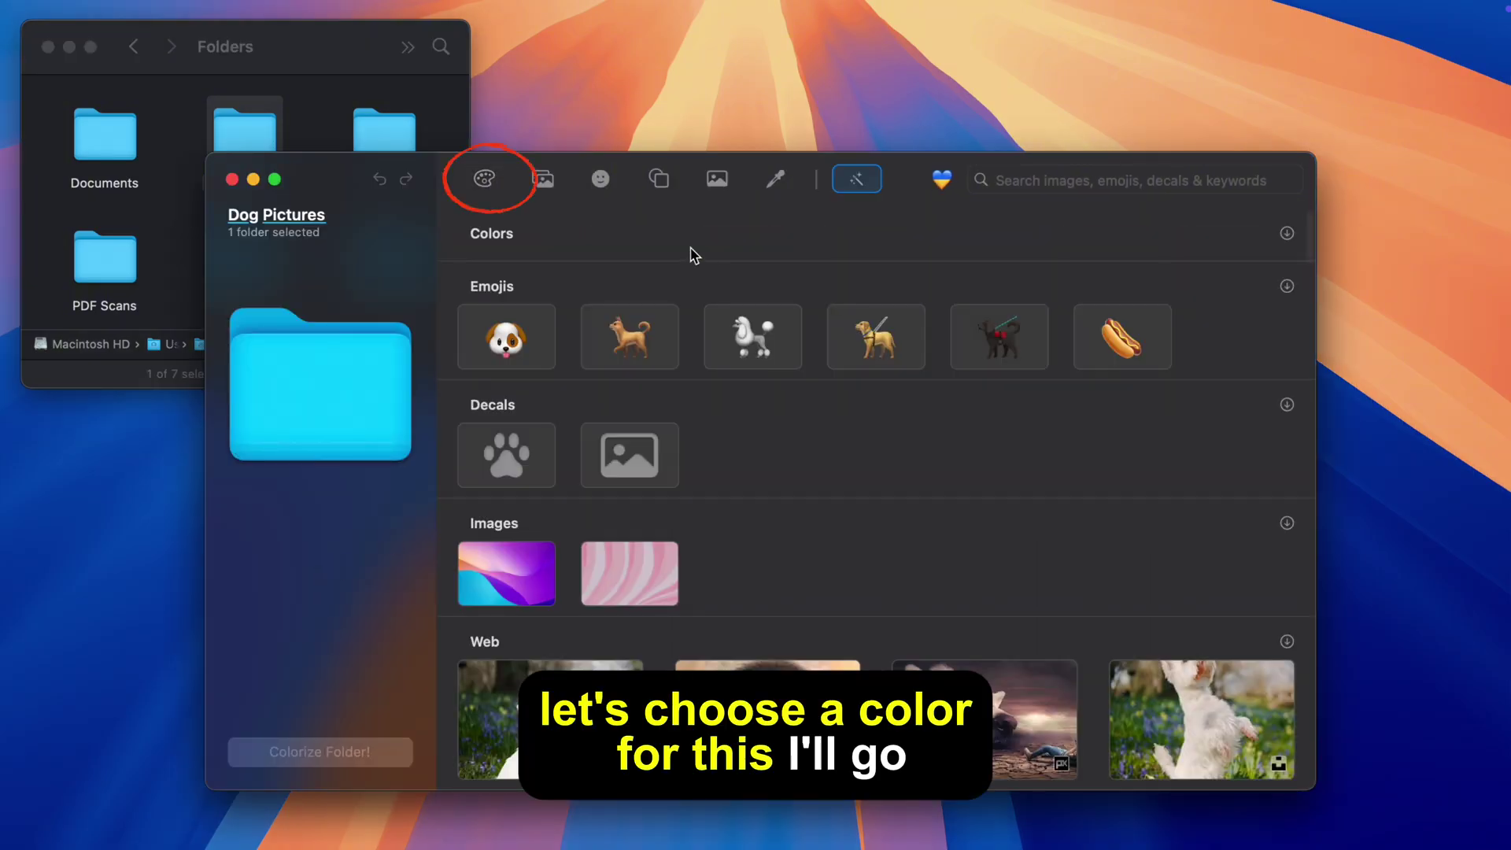
left_click(498, 179)
left_click(753, 272)
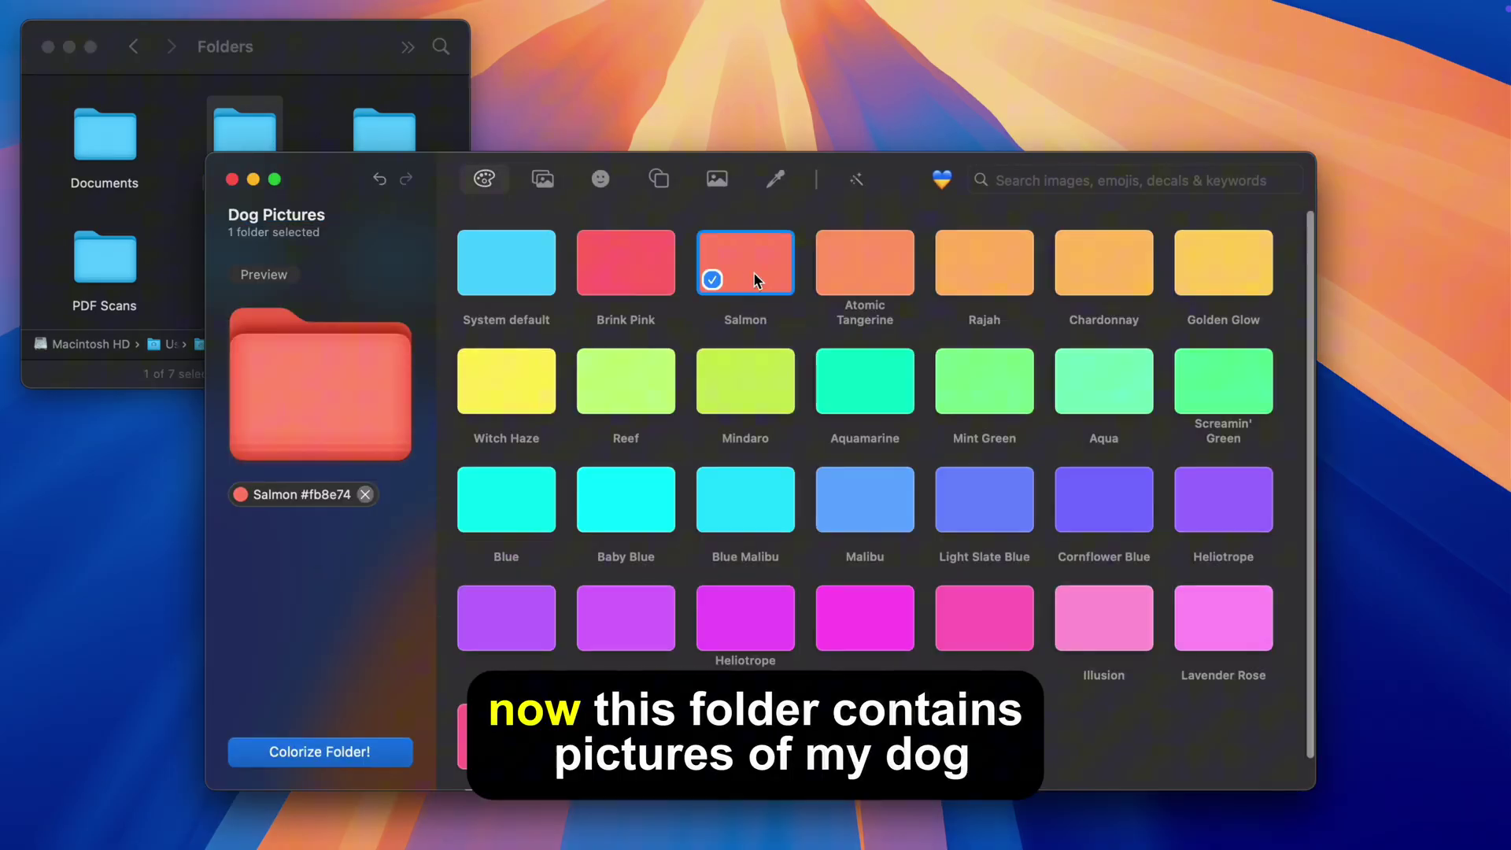
Step: Bring up the emoji collection for the Dog Pictures folder
left_click(600, 179)
scroll(747, 524, "down", 3)
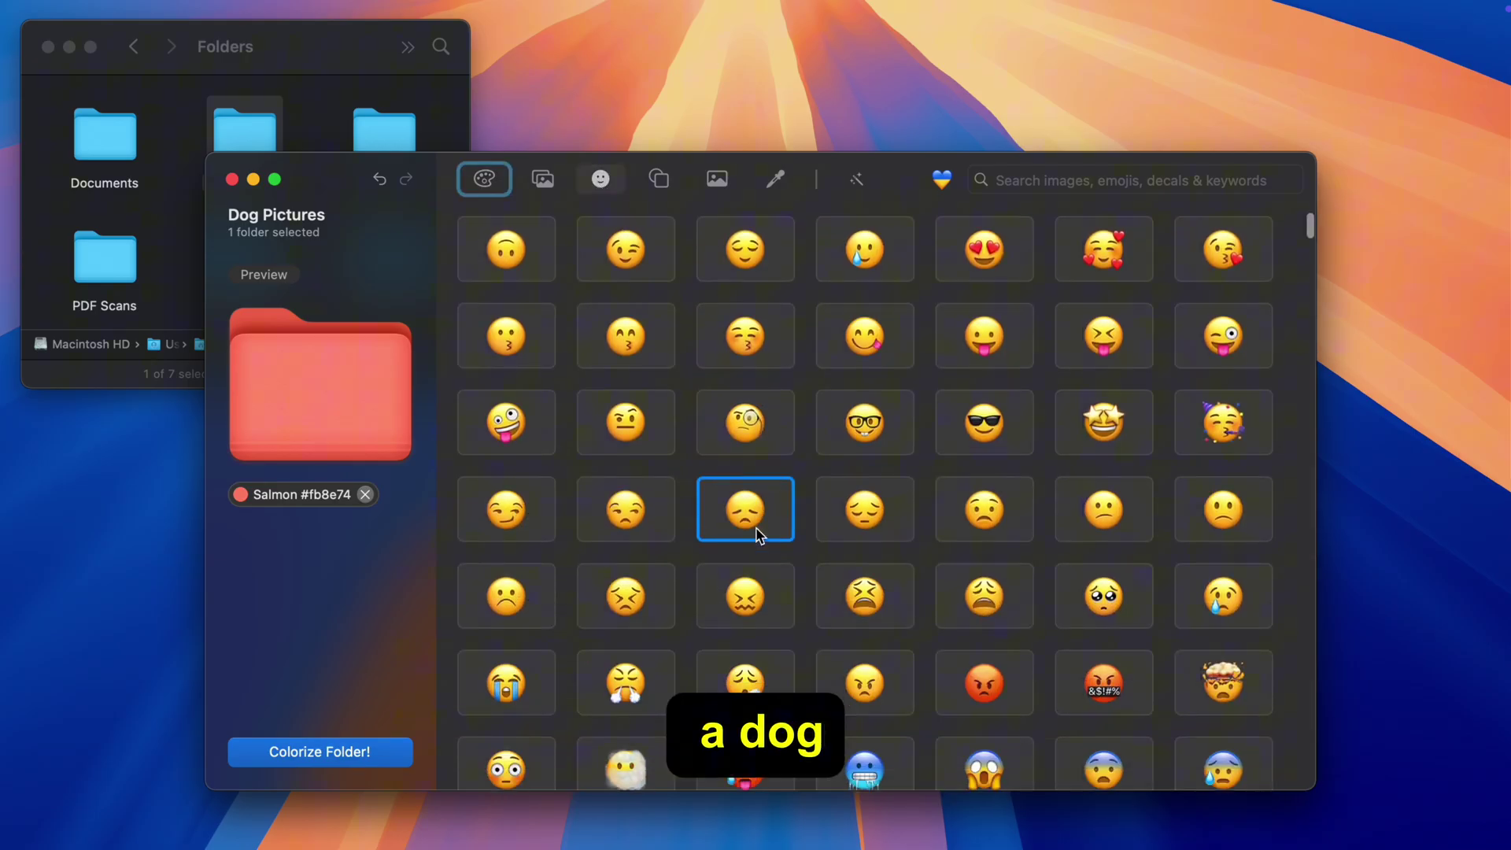
scroll(753, 526, "up", 3)
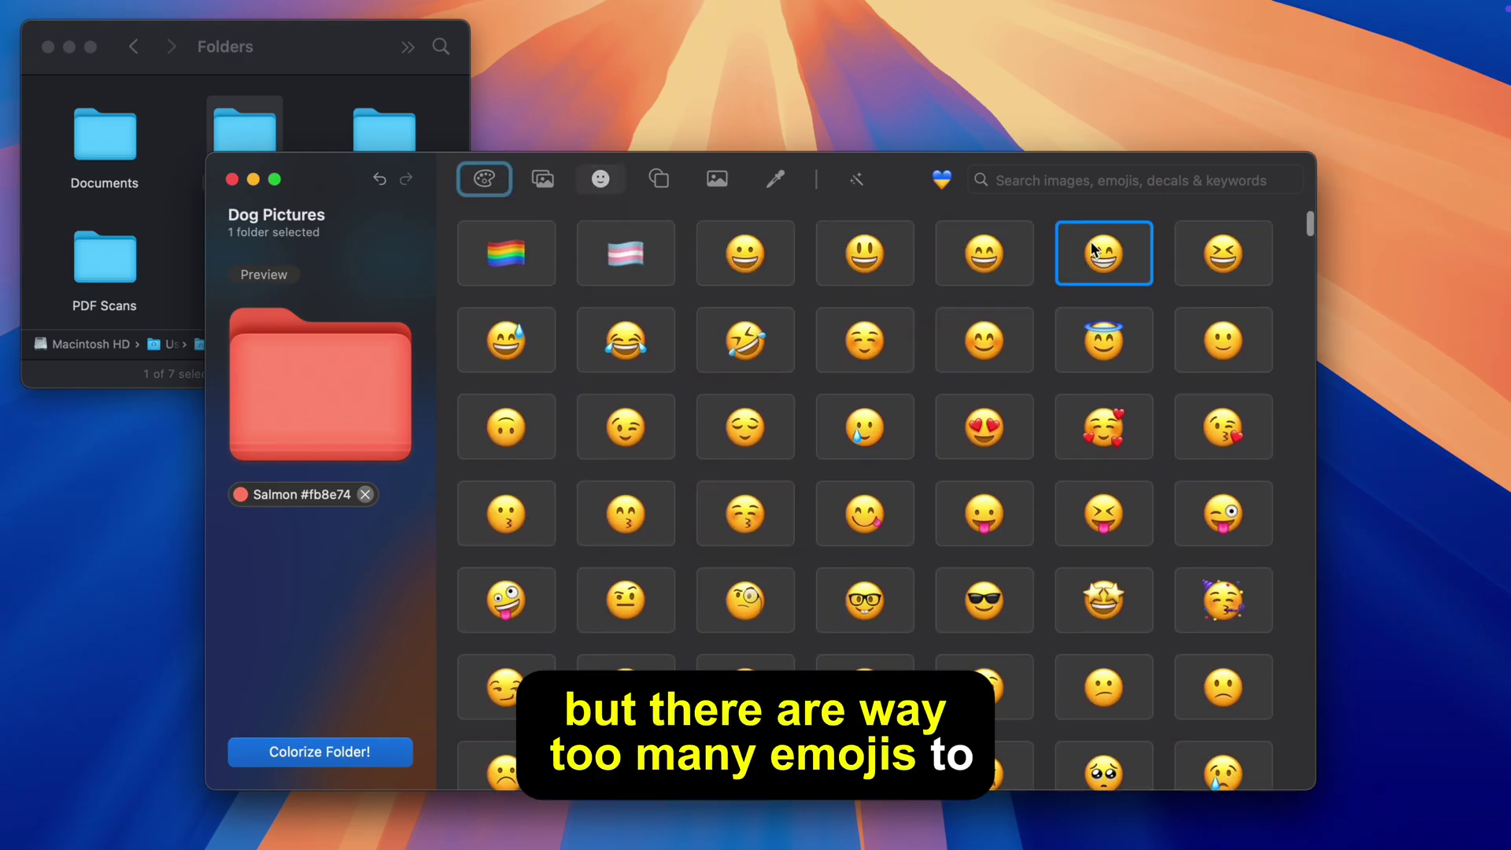
Step: Search emojis for 'dog' and add the walking dog emoji to the folder
left_click(1118, 189)
type("dog")
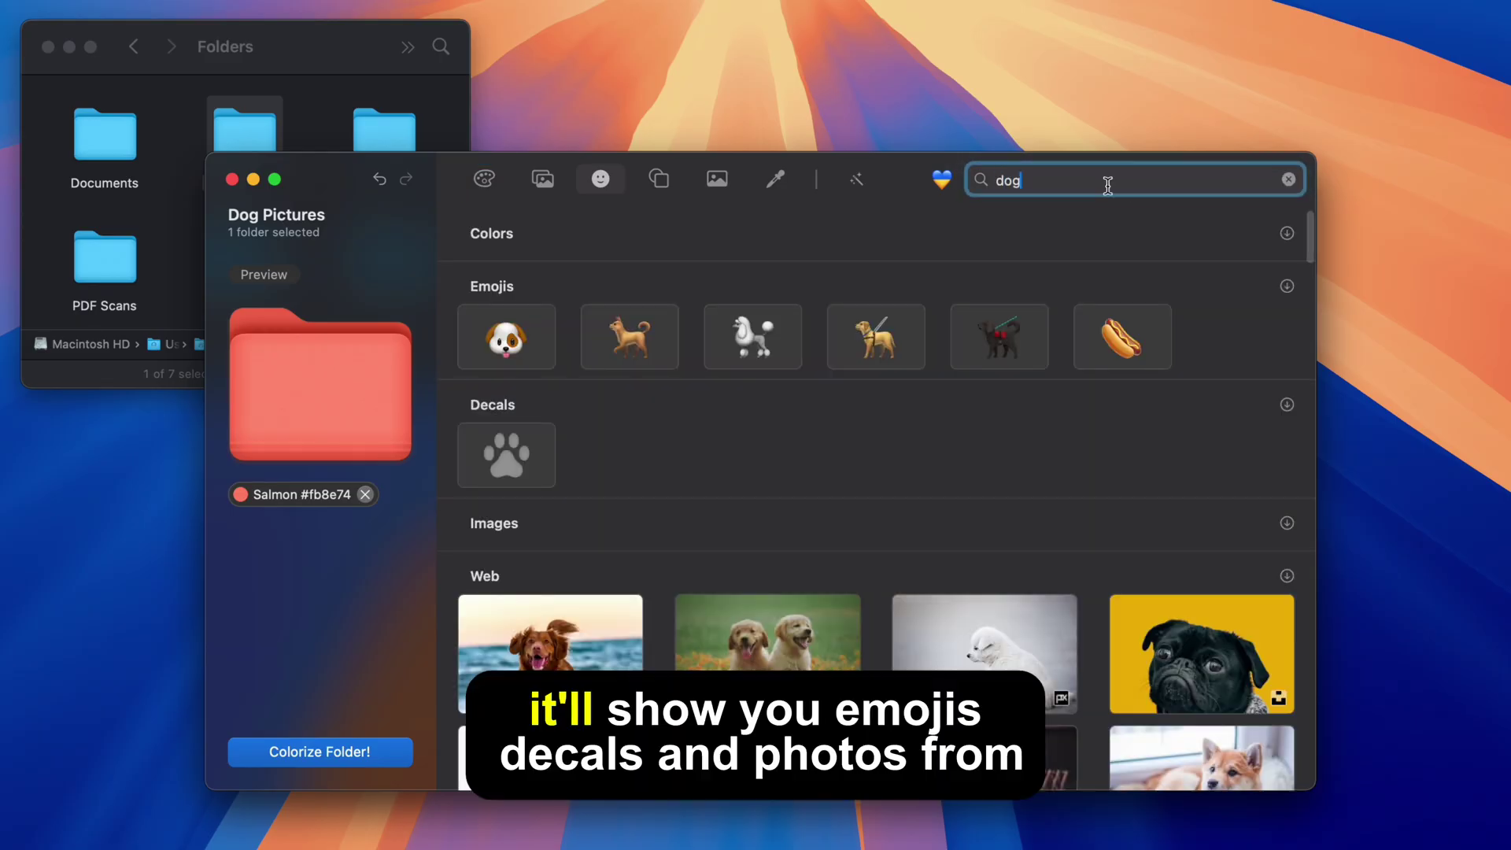
left_click(637, 354)
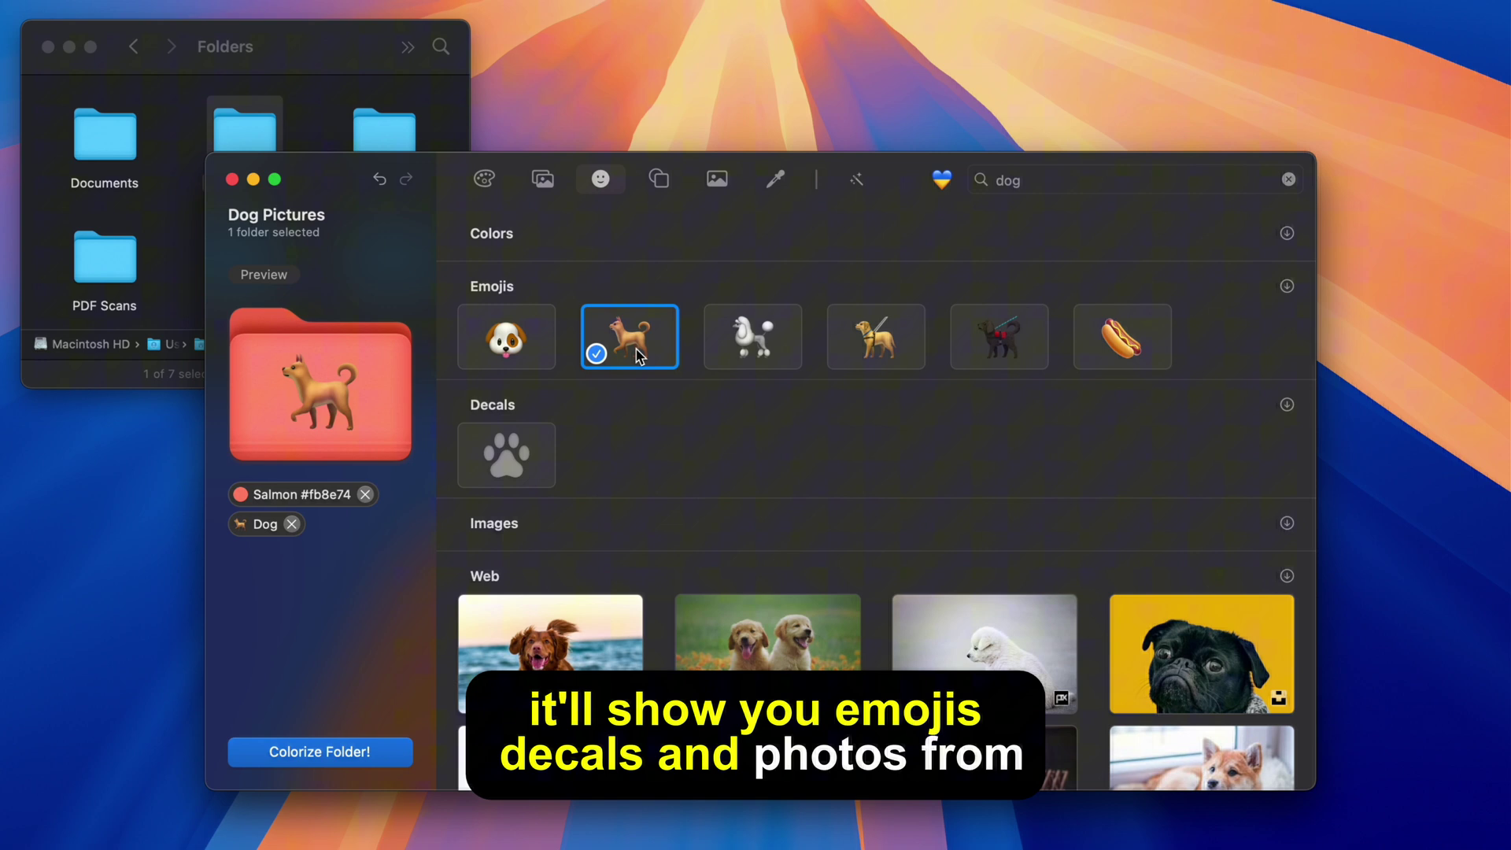
Step: Search decals for 'came' and add the Camera decal
left_click(666, 184)
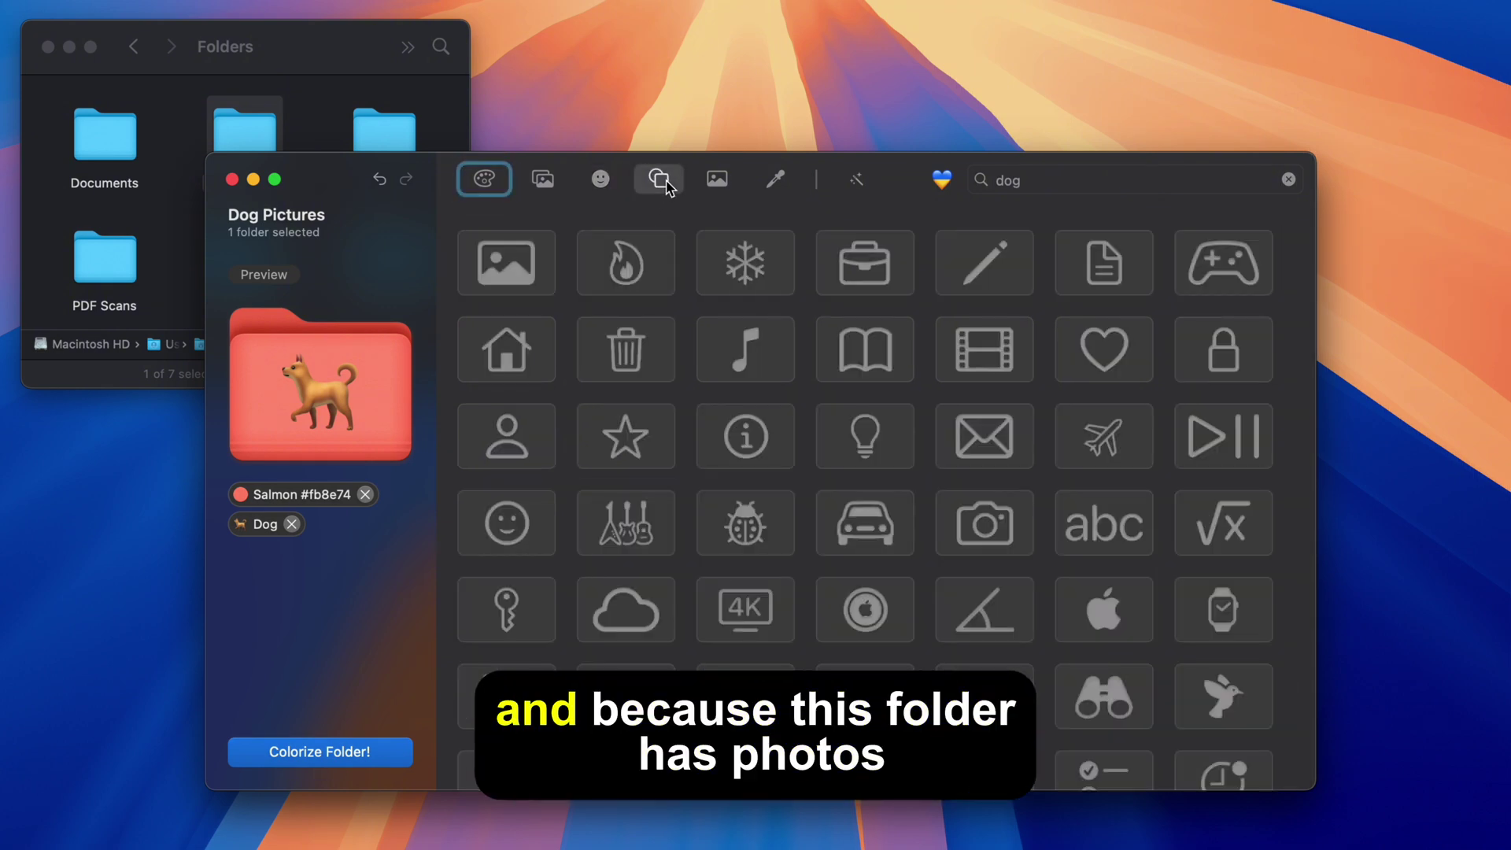
left_click(1058, 177)
type("camera")
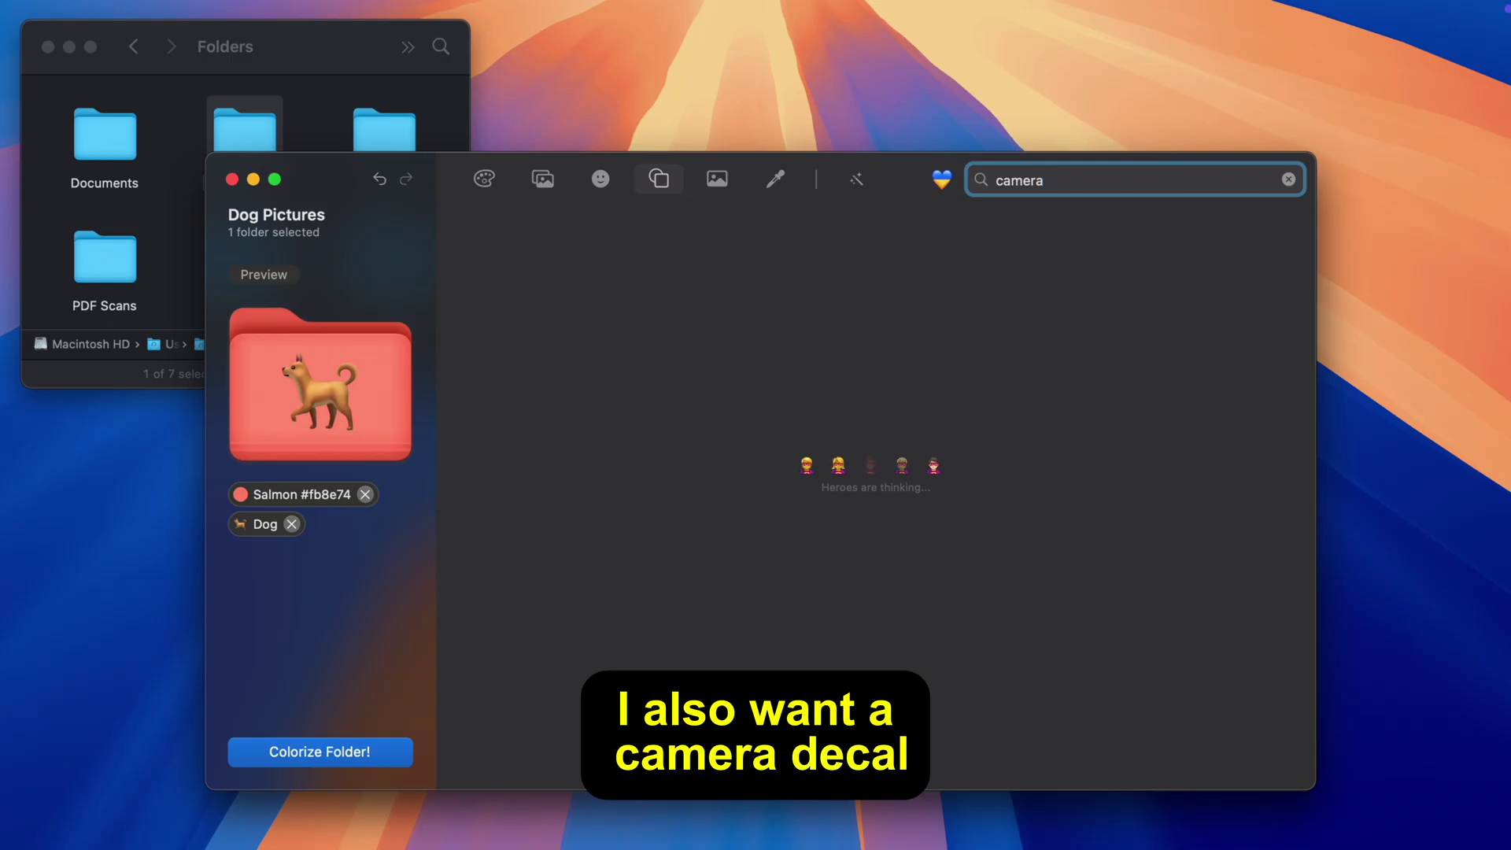
left_click(756, 531)
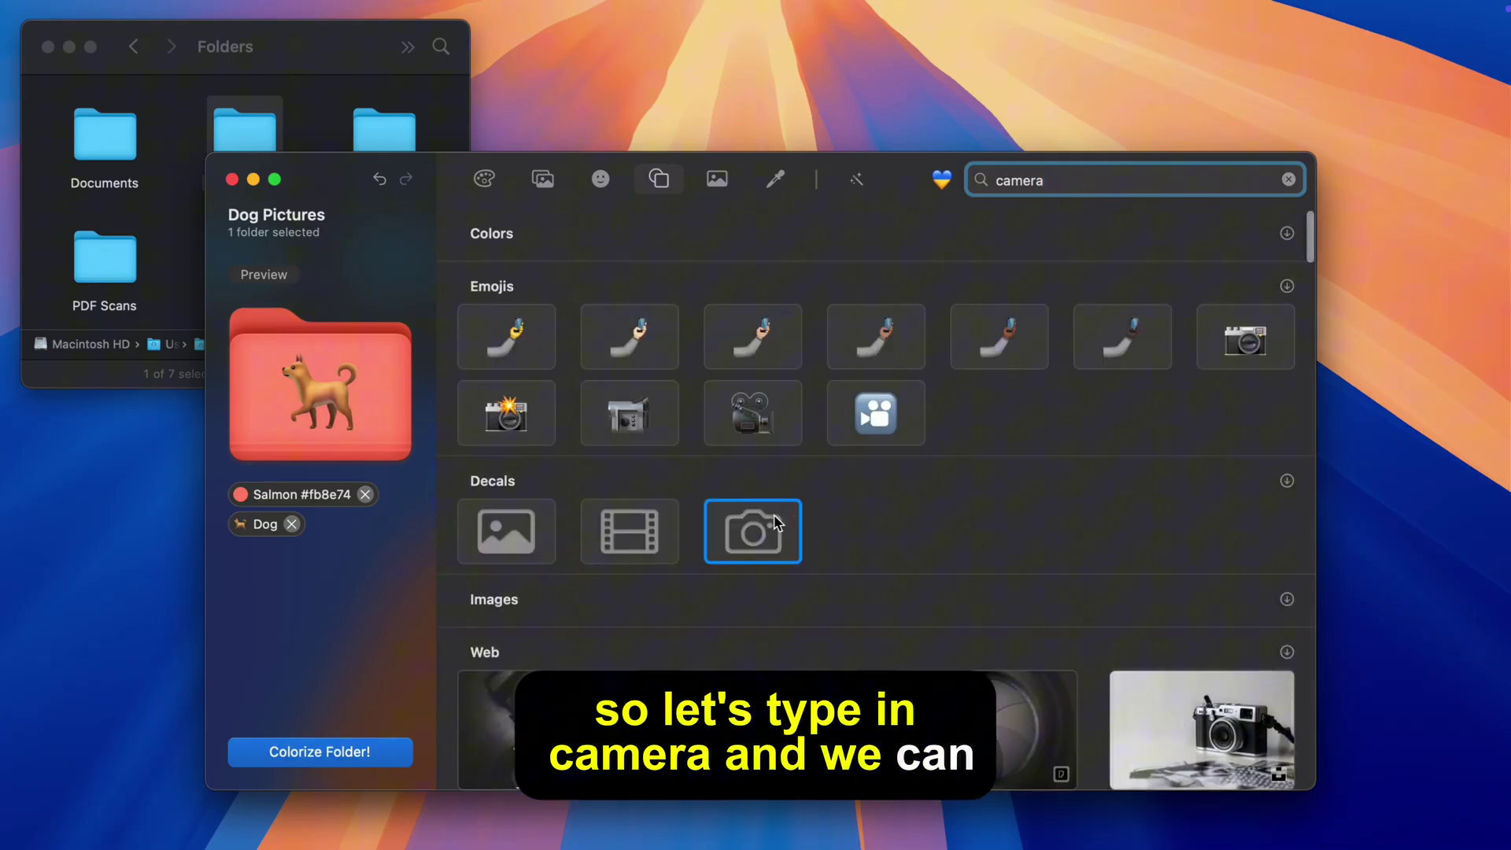
Step: Try the magic-wand suggestions and Images tab, then click Colorize Folder! on Dog Pictures
left_click(862, 183)
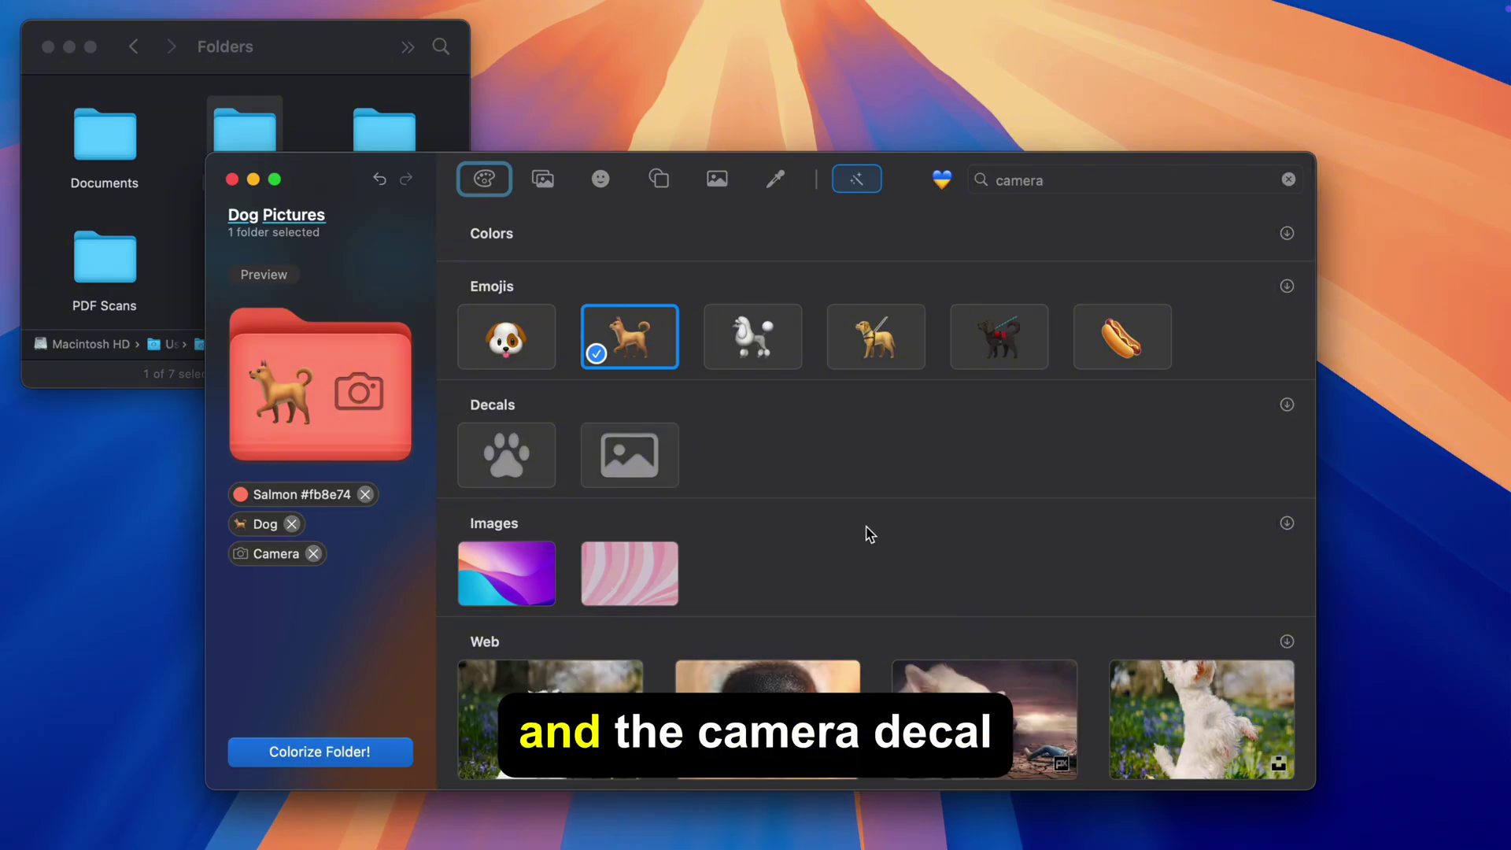
left_click(543, 178)
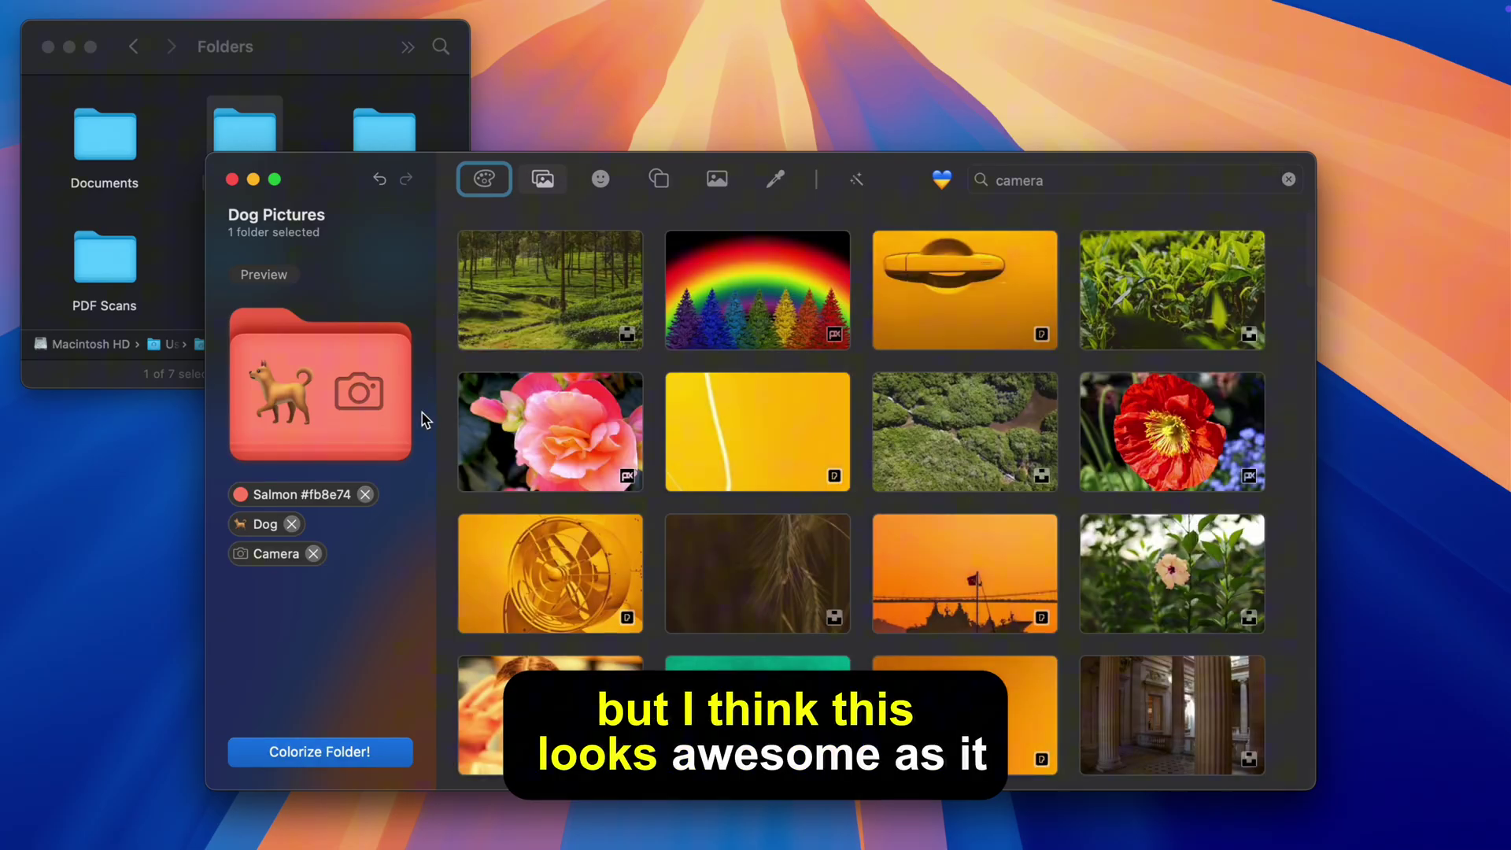
left_click(325, 756)
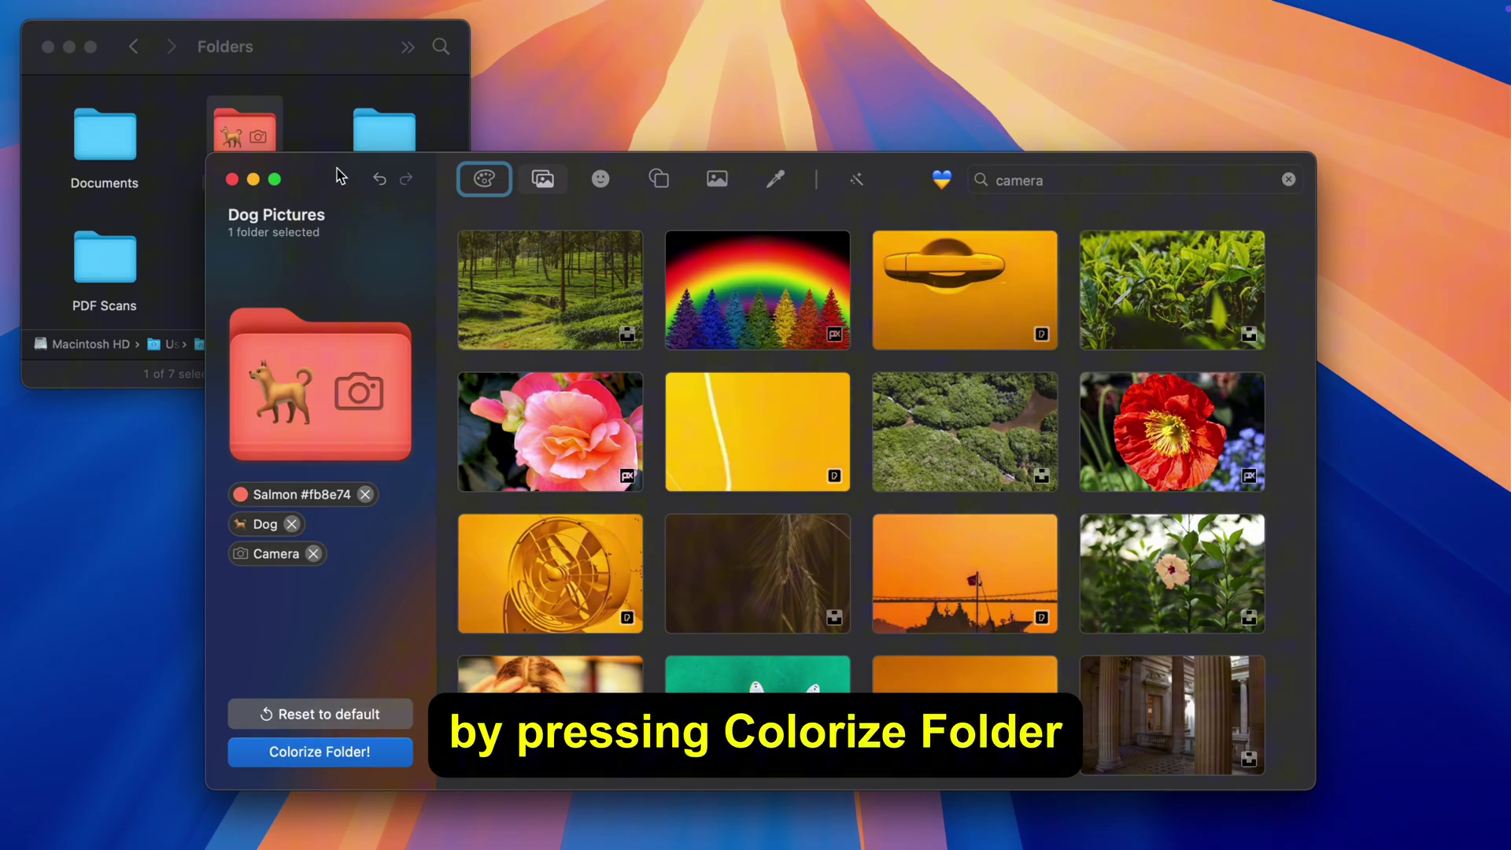
Step: Drag the PDF Scans folder from Finder into Folder Colorizer's drop area
left_click(321, 151)
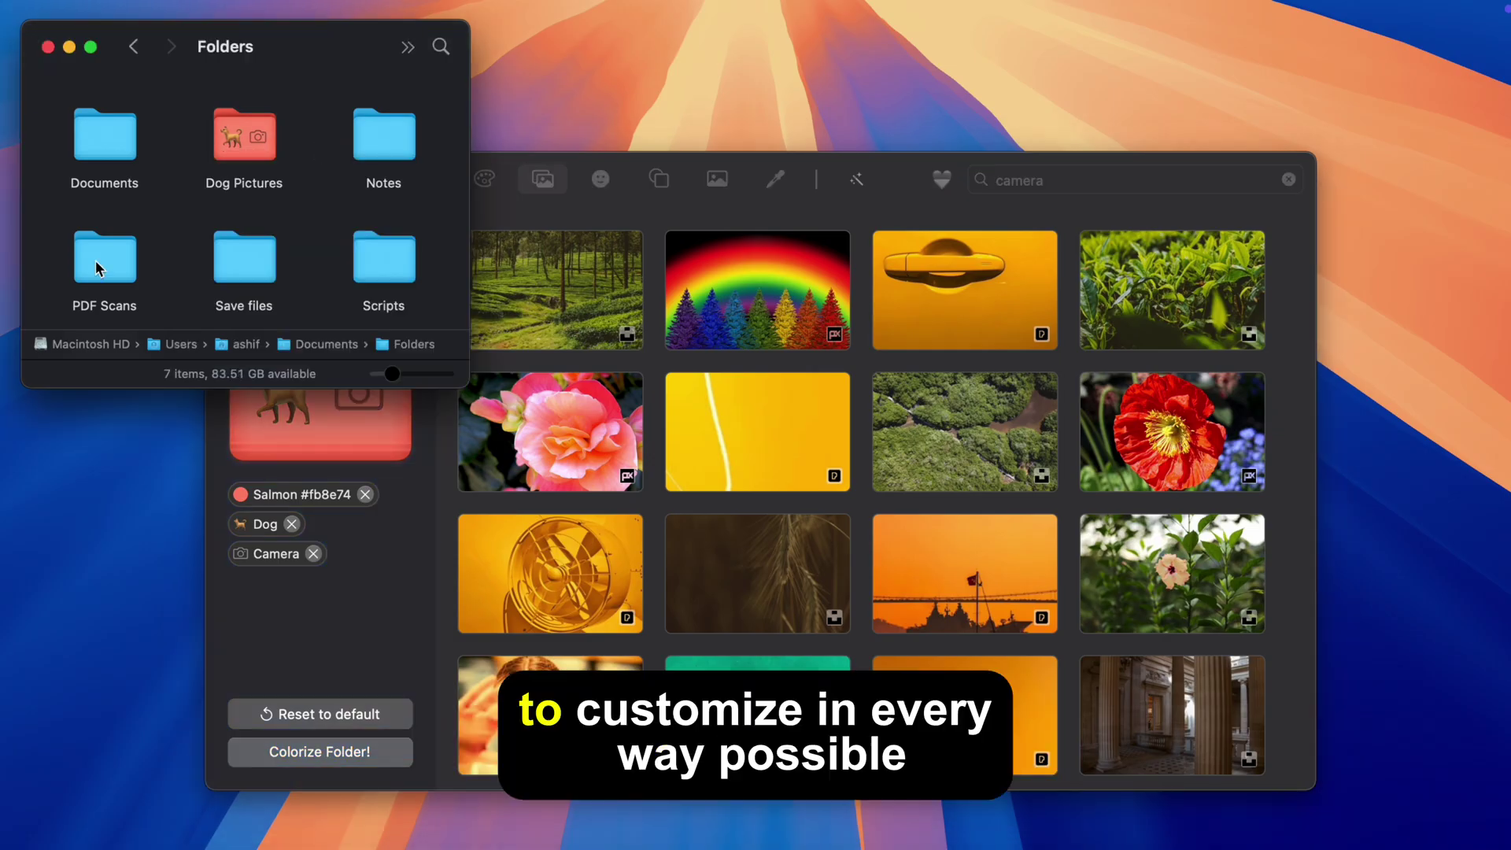
left_click_drag(96, 260, 285, 442)
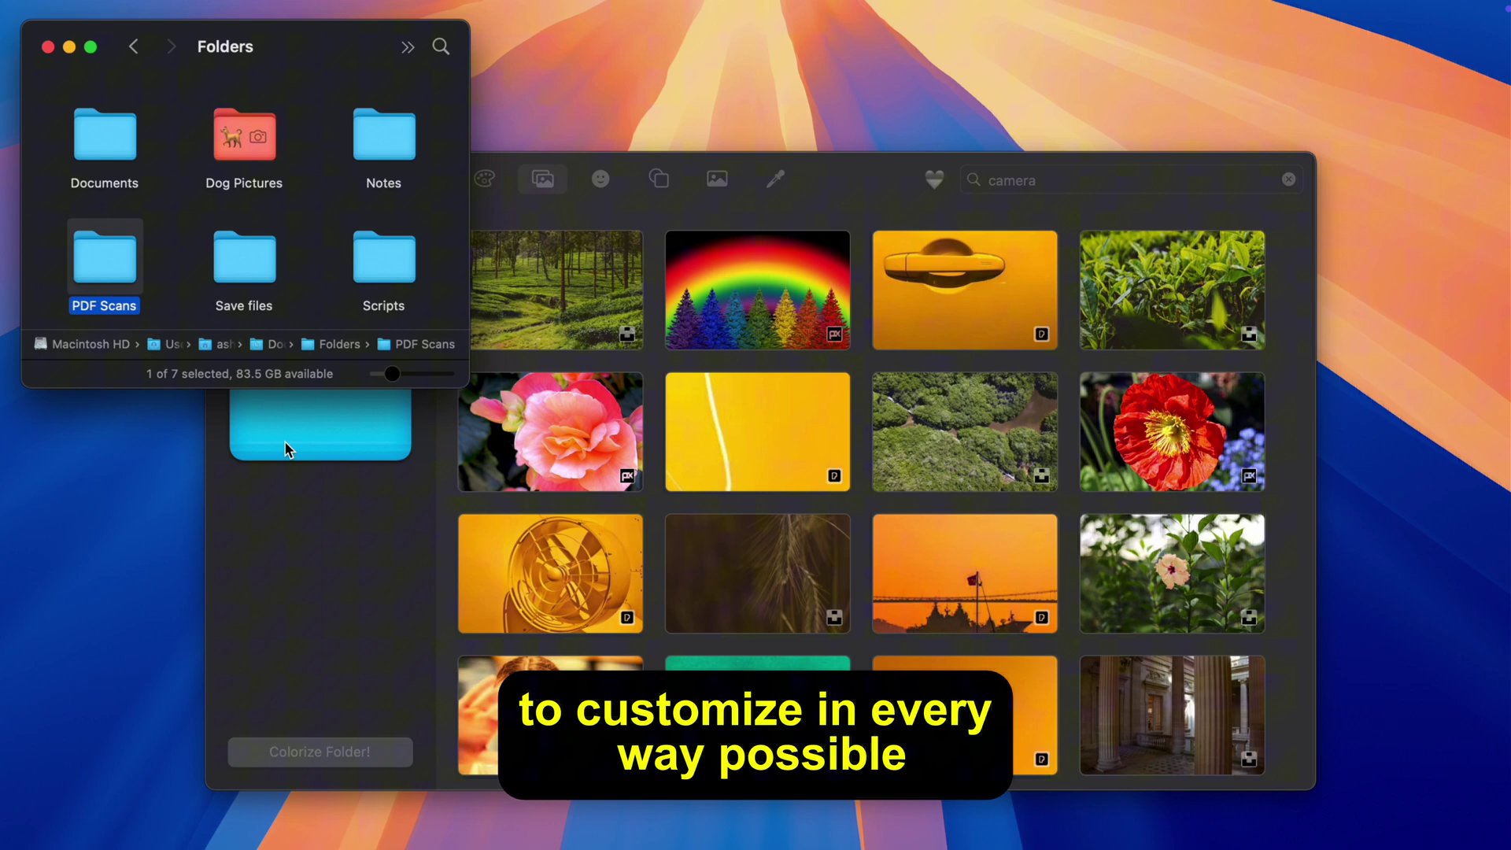
left_click(320, 539)
Step: Drag the Haeckel Discomedusae .jpg onto Folder Colorizer as the PDF Scans background image
left_click(193, 331)
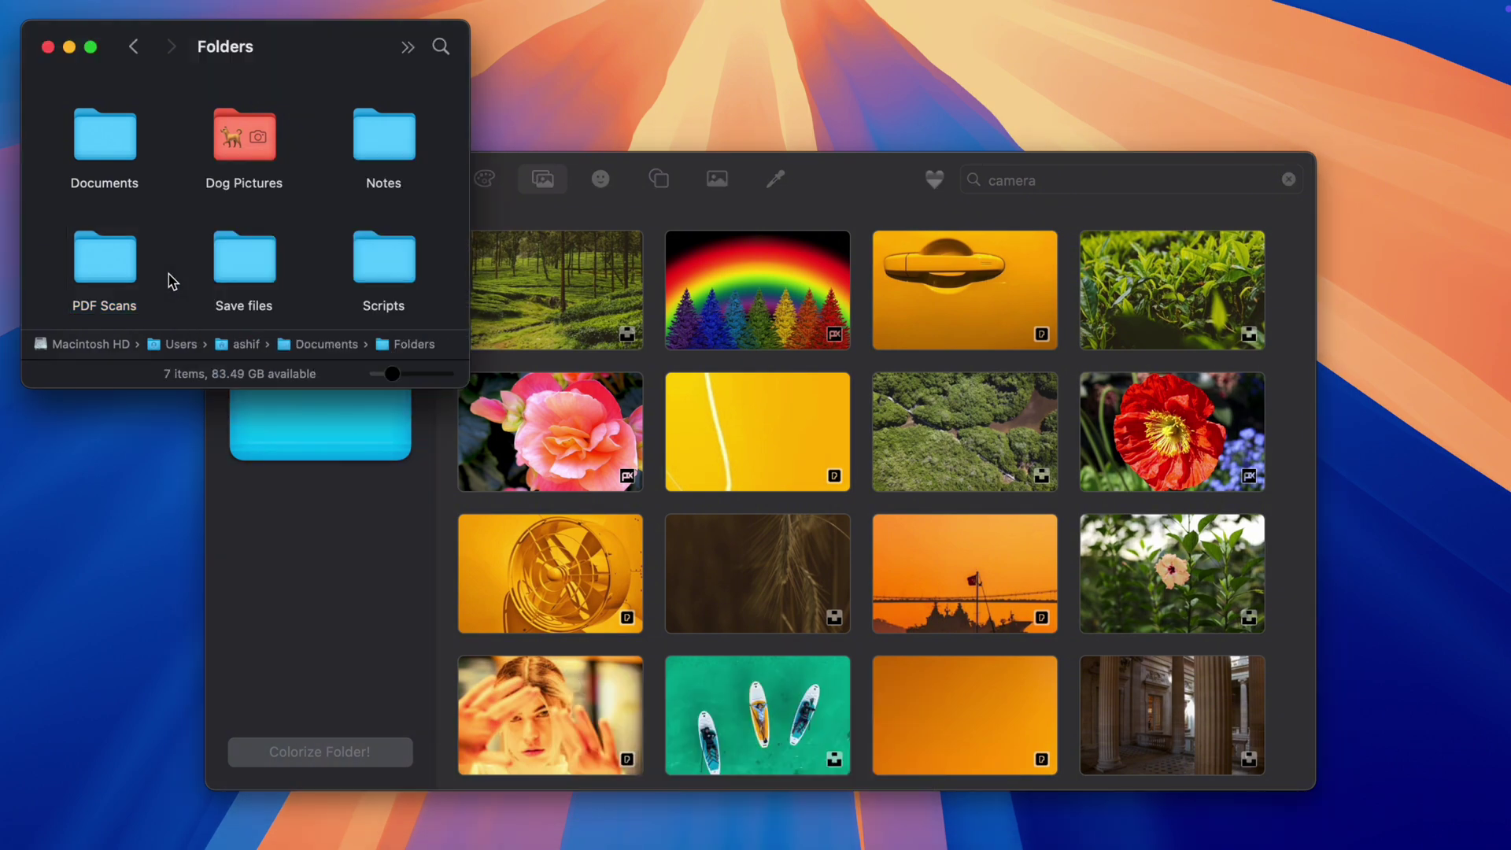
scroll(168, 280, "down", 3)
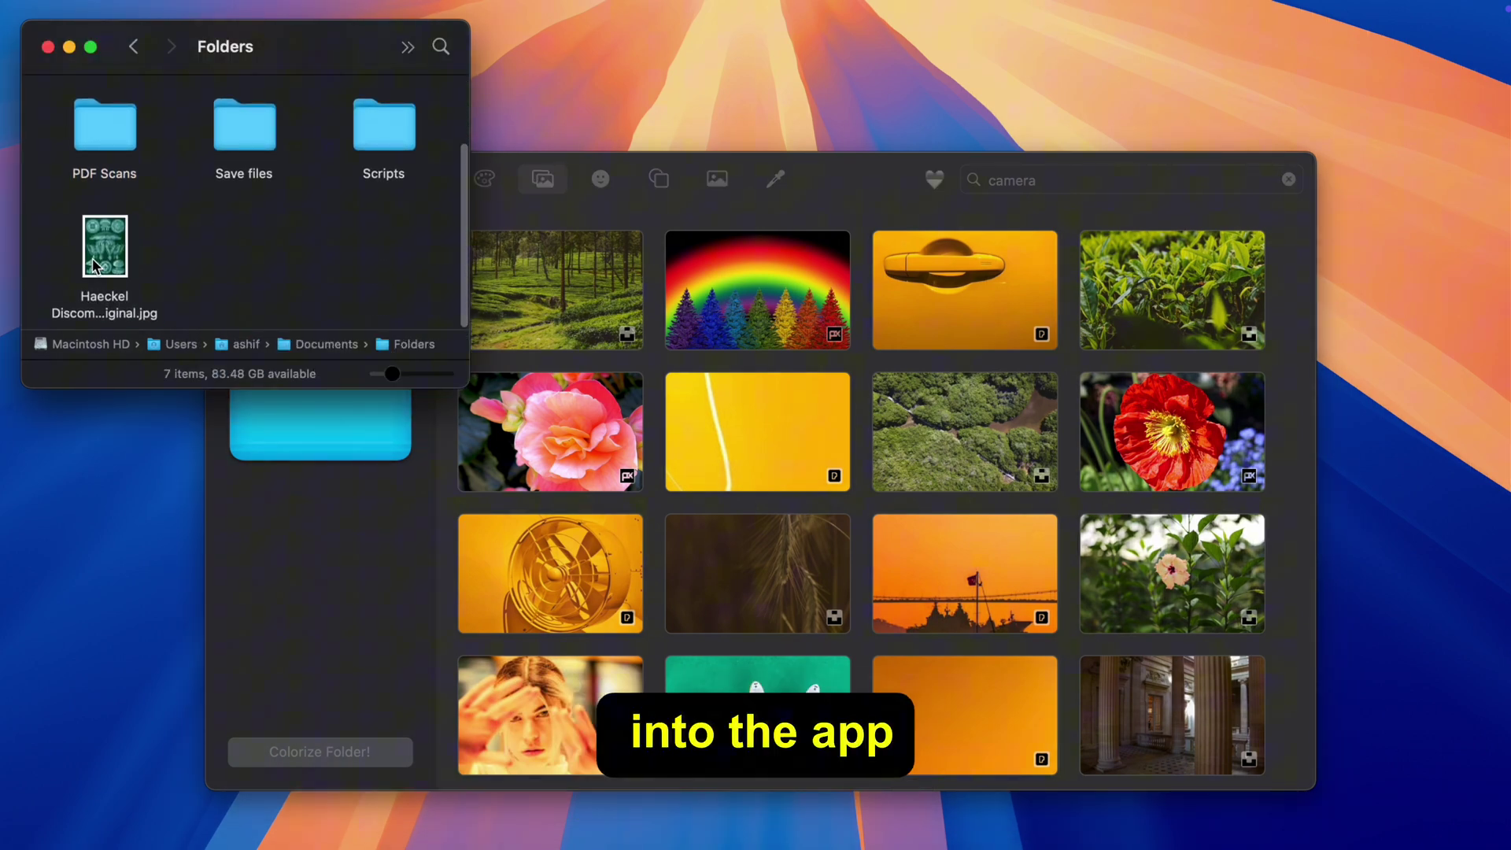
left_click_drag(92, 266, 739, 338)
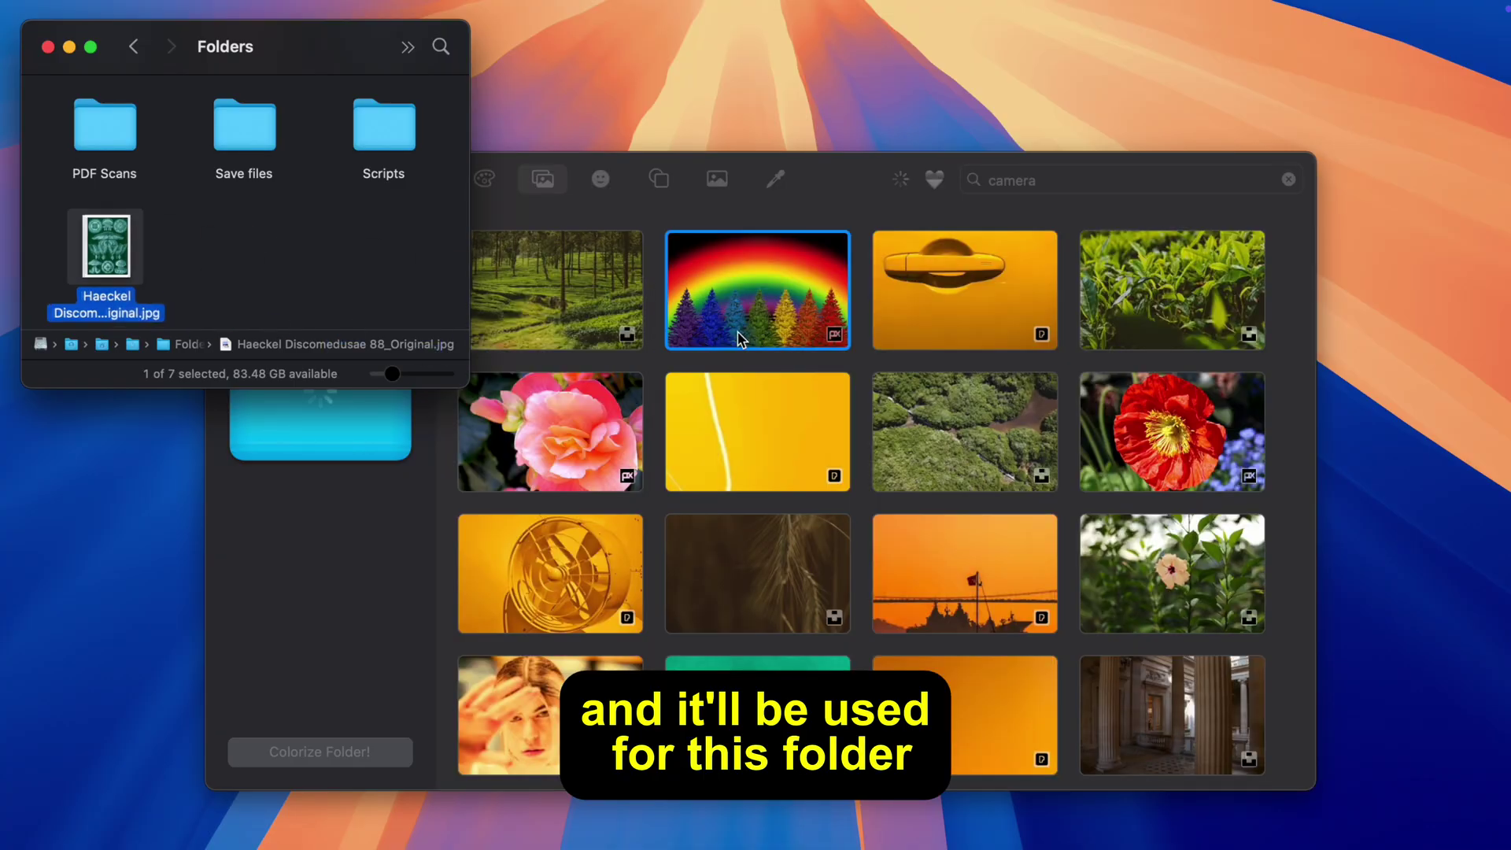
left_click(320, 567)
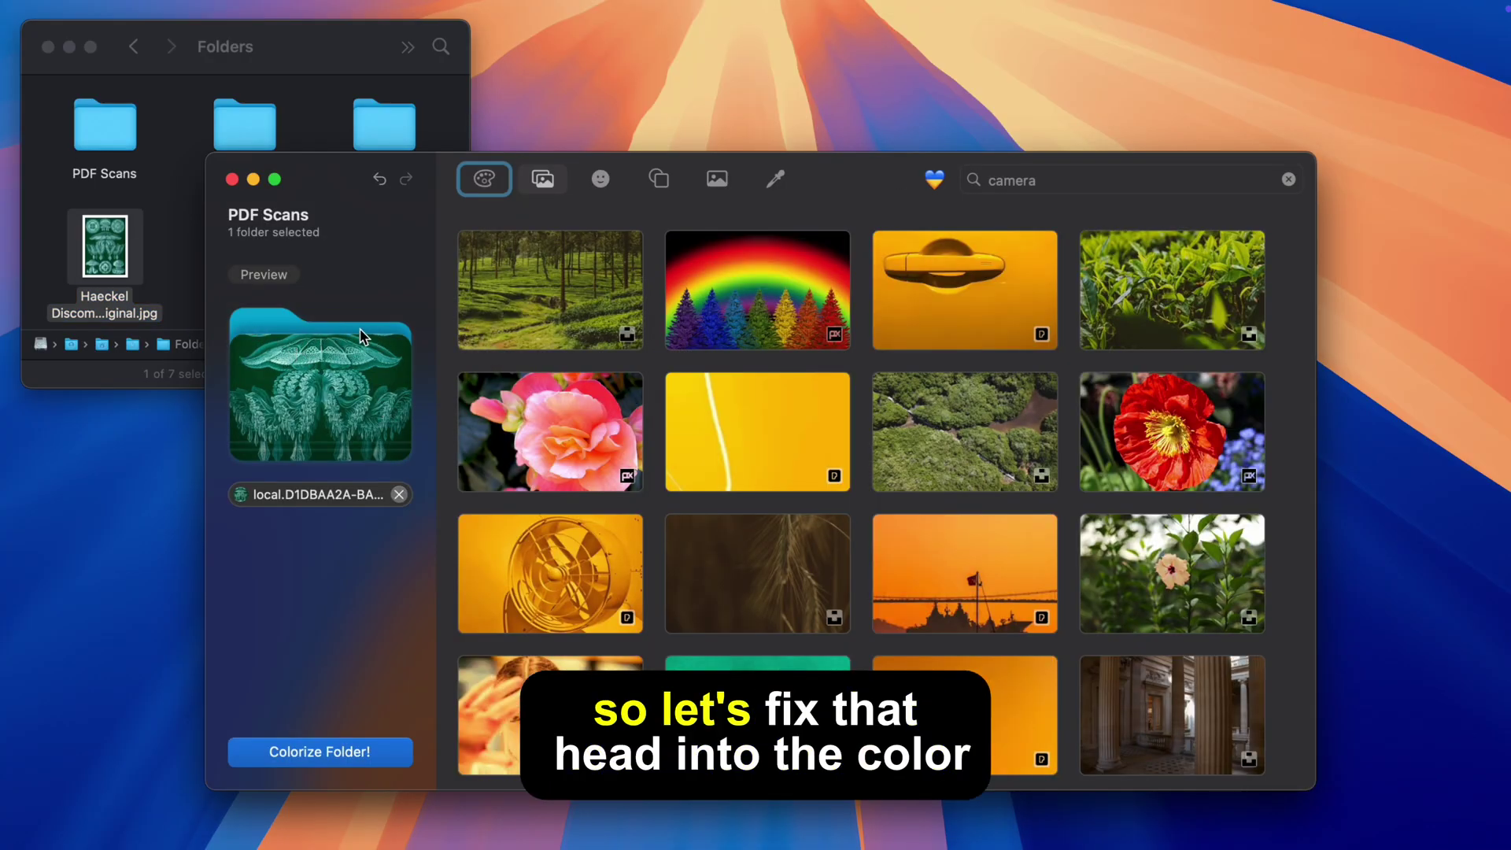
Step: Pick the Aqua #9cfec2 swatch from the named colour palette for PDF Scans
left_click(497, 186)
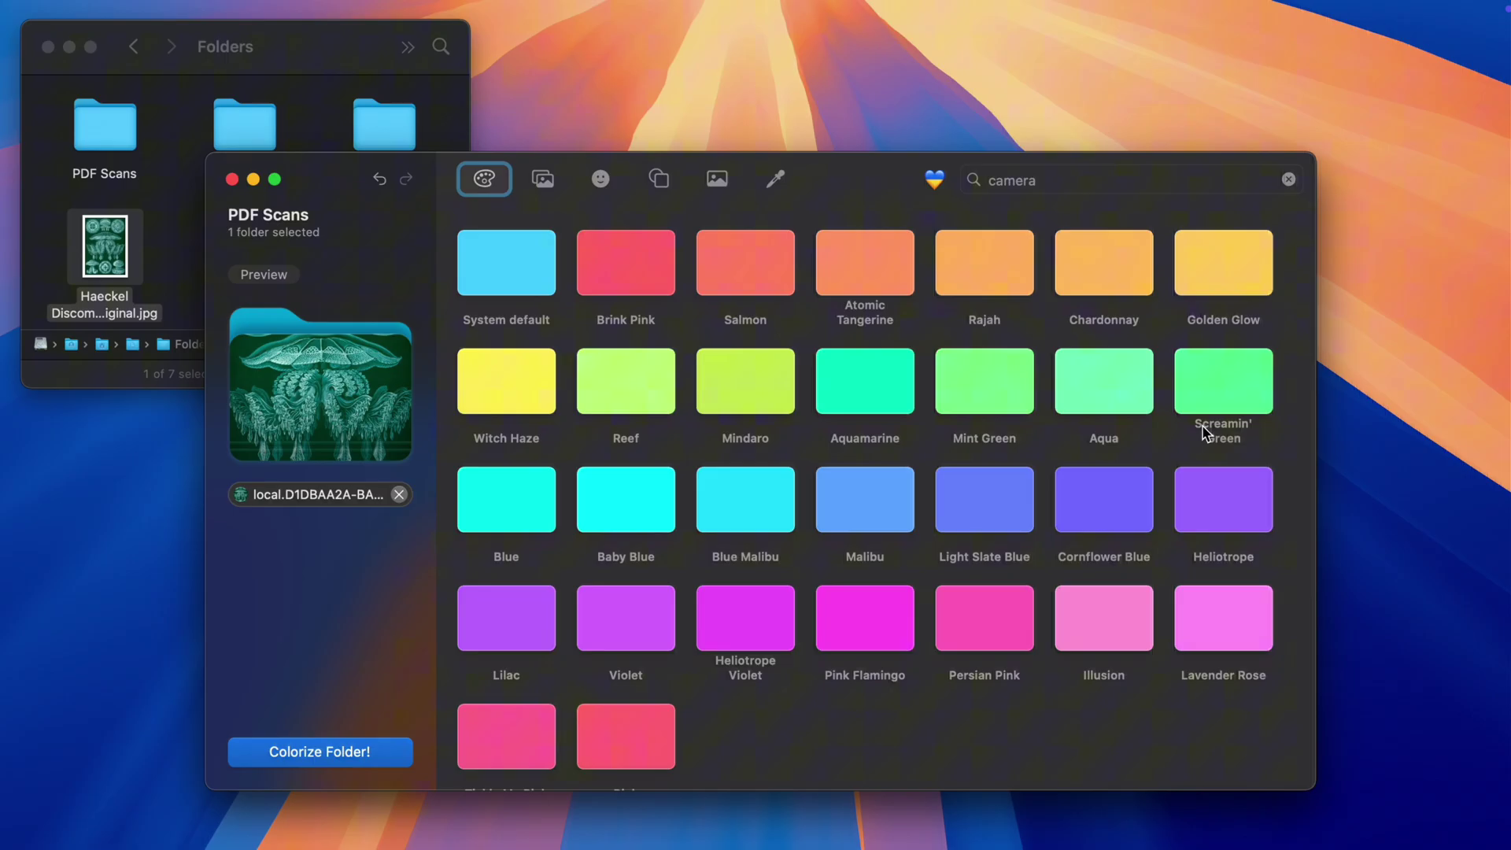
left_click(1123, 387)
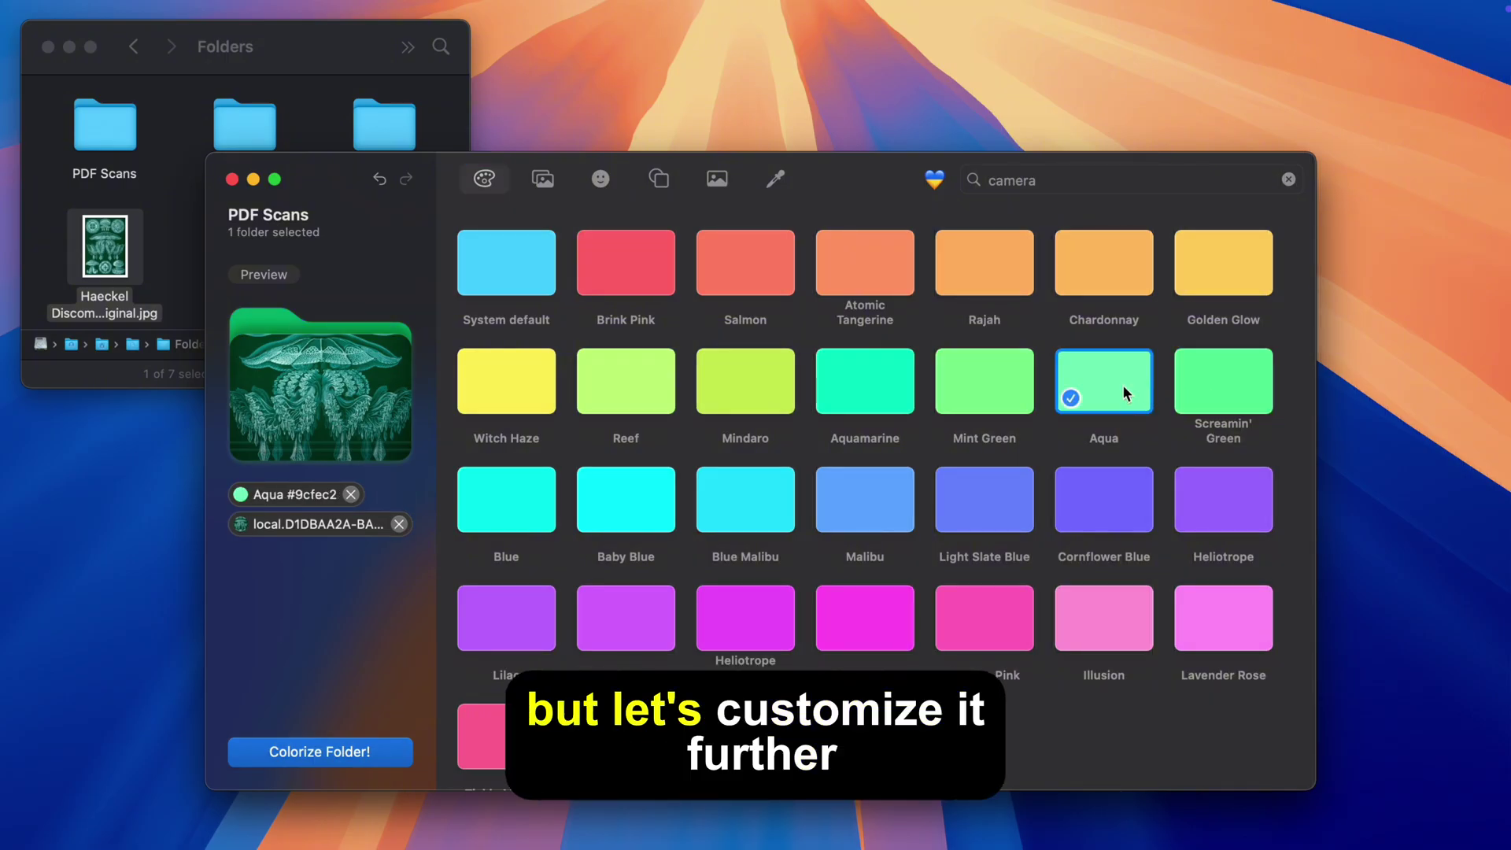
Step: Open the macOS Colors panel, cycling Color Wheel, Sliders and Crayons to the Palettes hex list
left_click(775, 182)
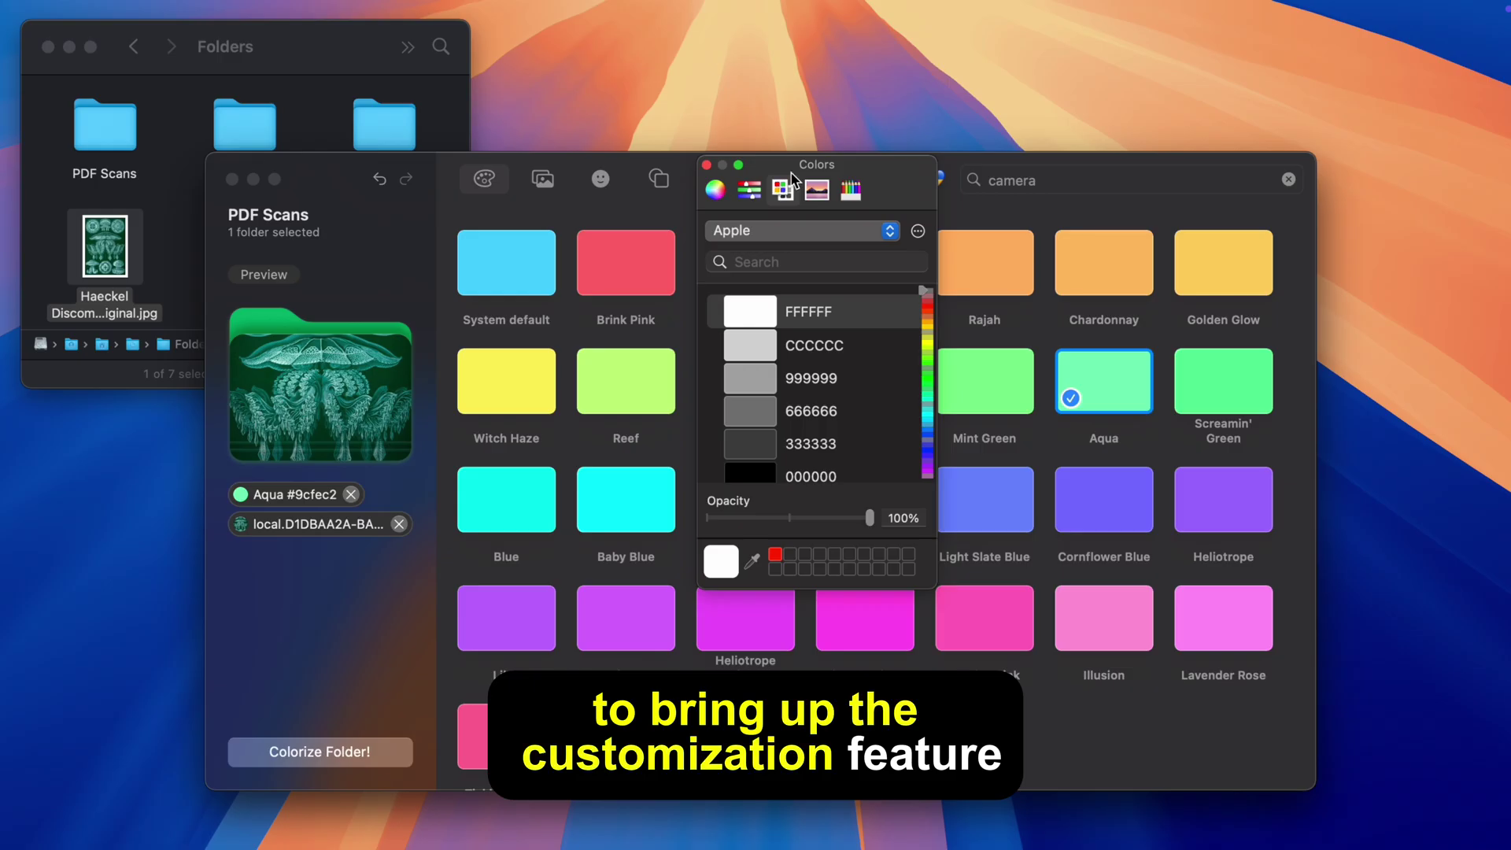
left_click_drag(814, 169, 782, 119)
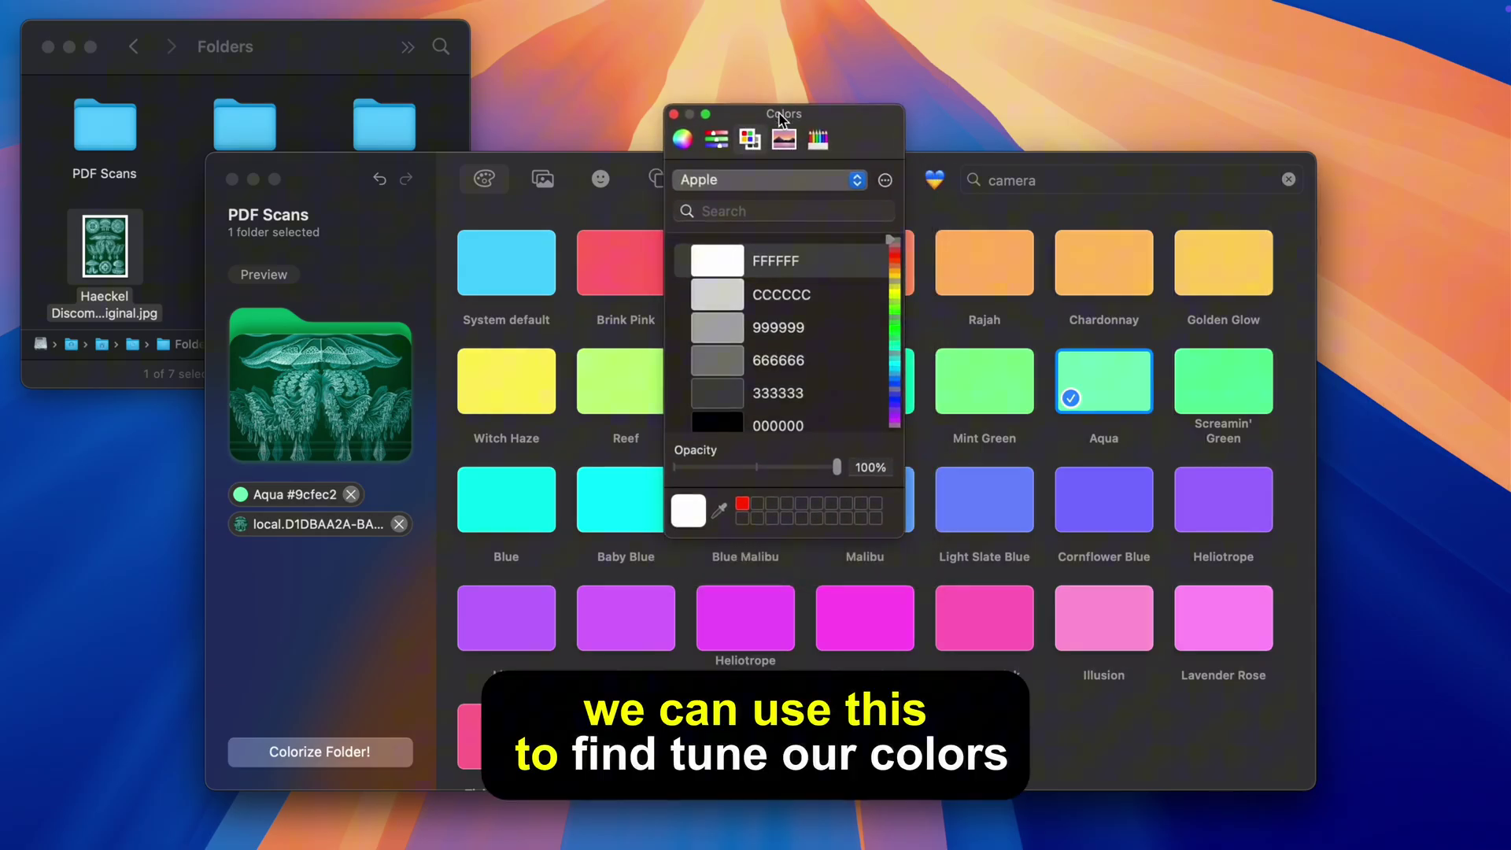
left_click(683, 140)
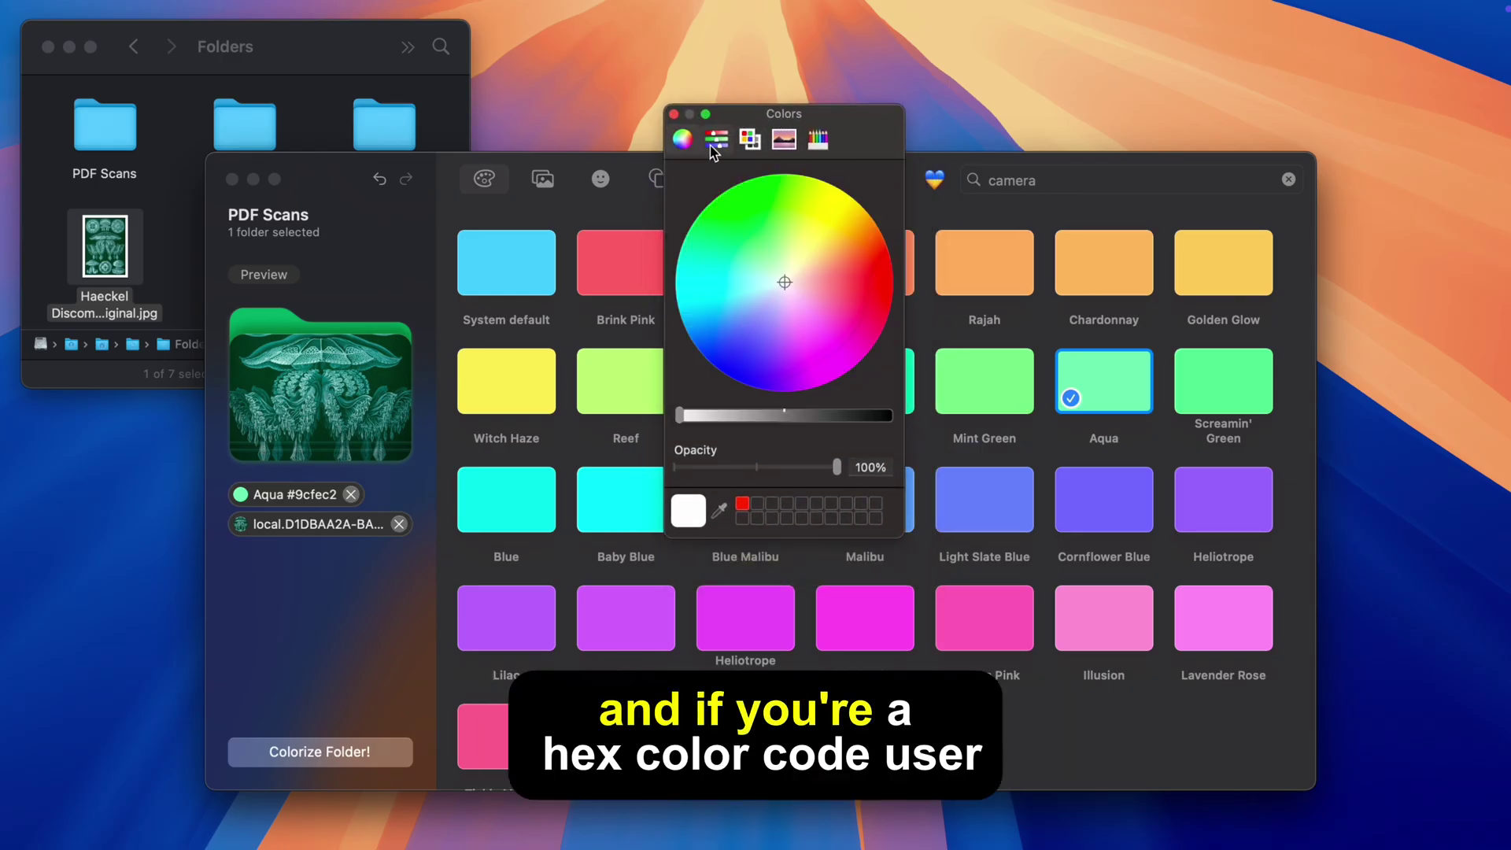
left_click(727, 145)
left_click(814, 141)
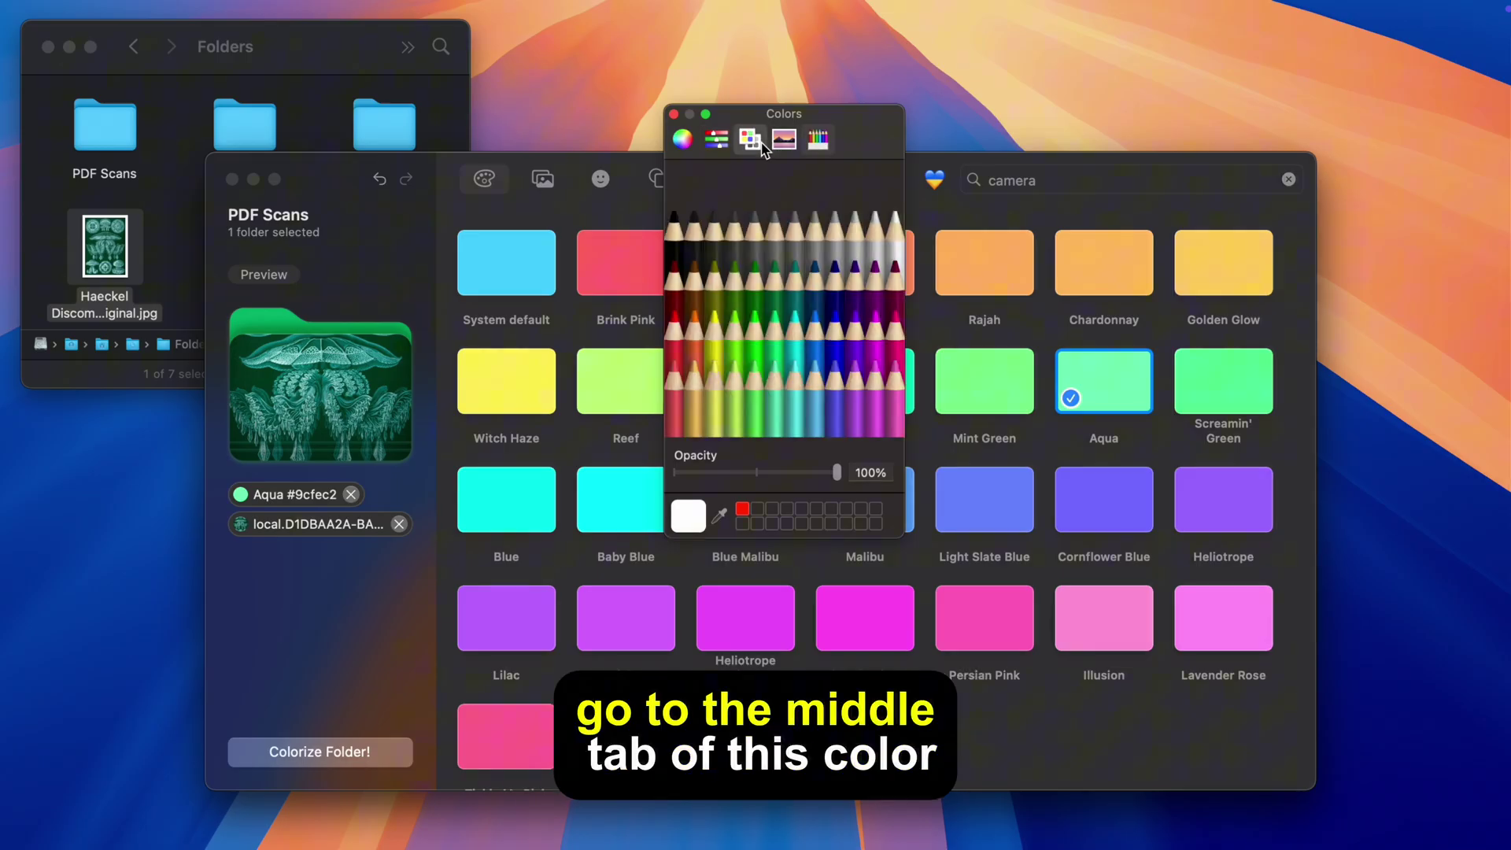
left_click(749, 139)
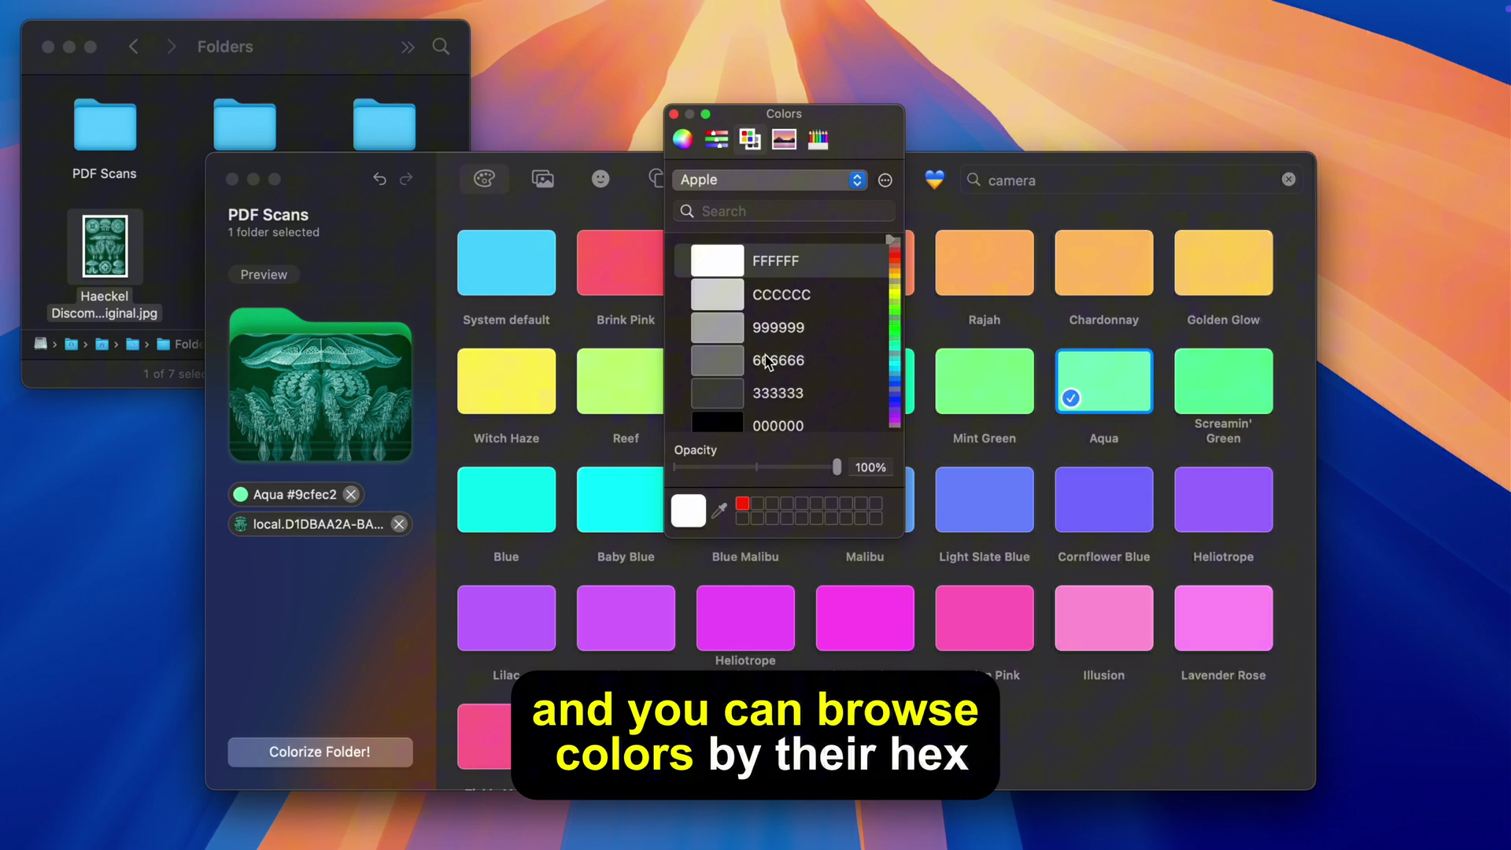
scroll(845, 371, "down", 10)
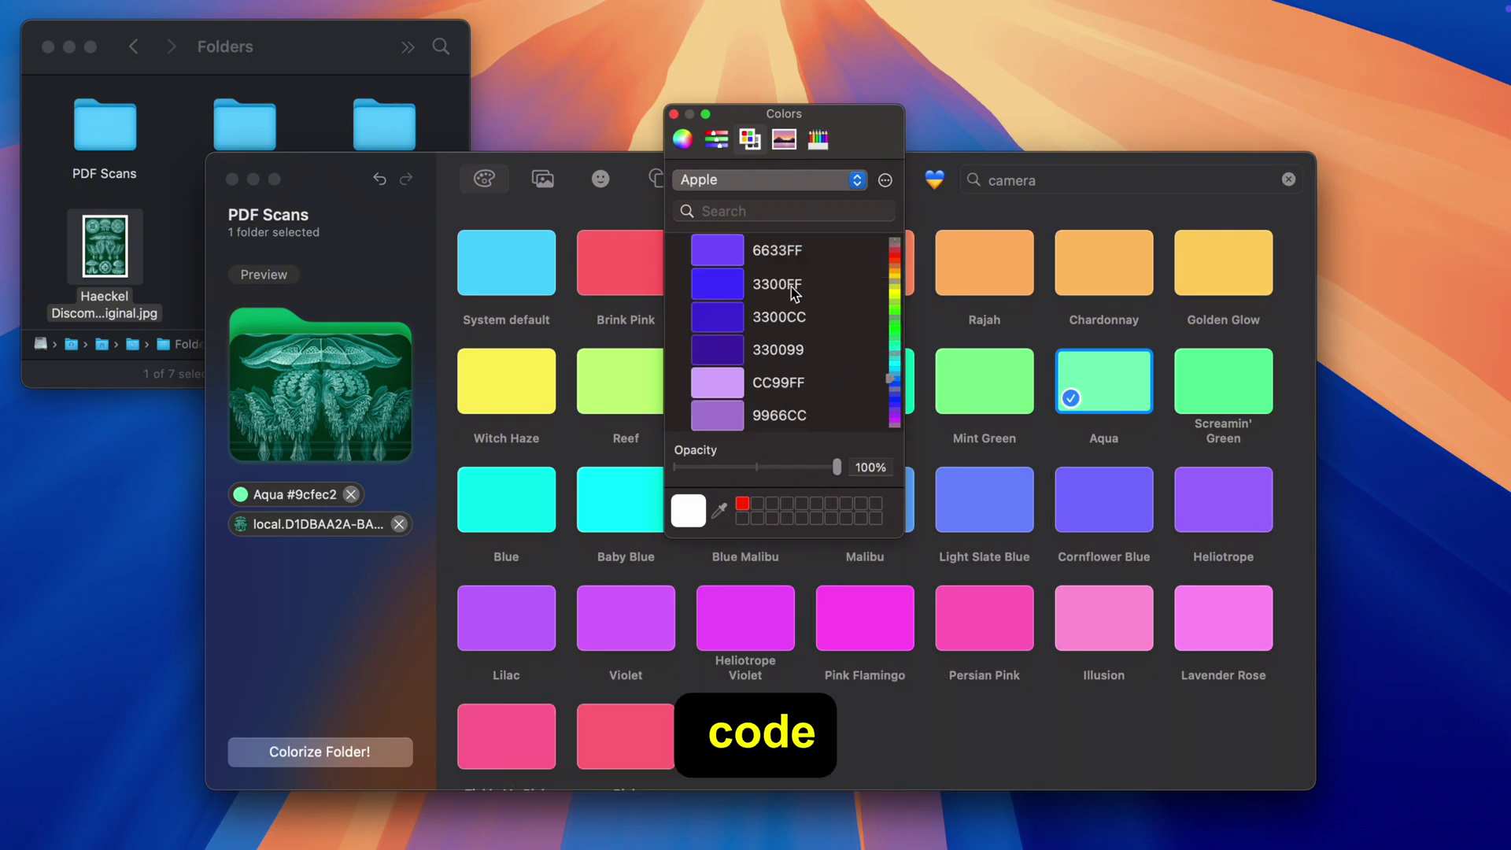
Step: Close the Colors panel and try the smiling face emoji and Snow decal
left_click(675, 114)
left_click(600, 179)
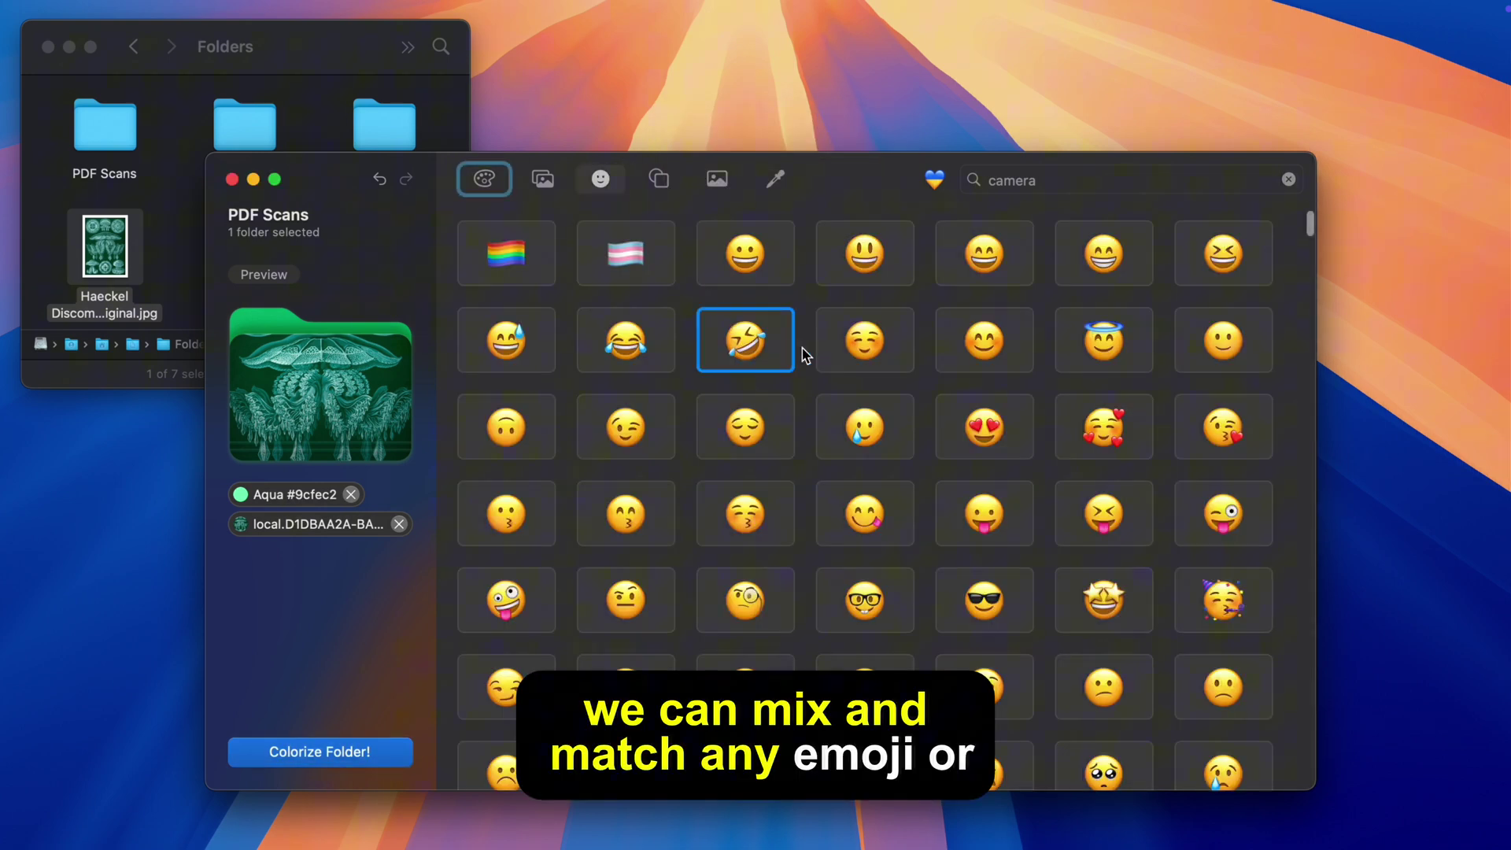
left_click(870, 362)
left_click(658, 178)
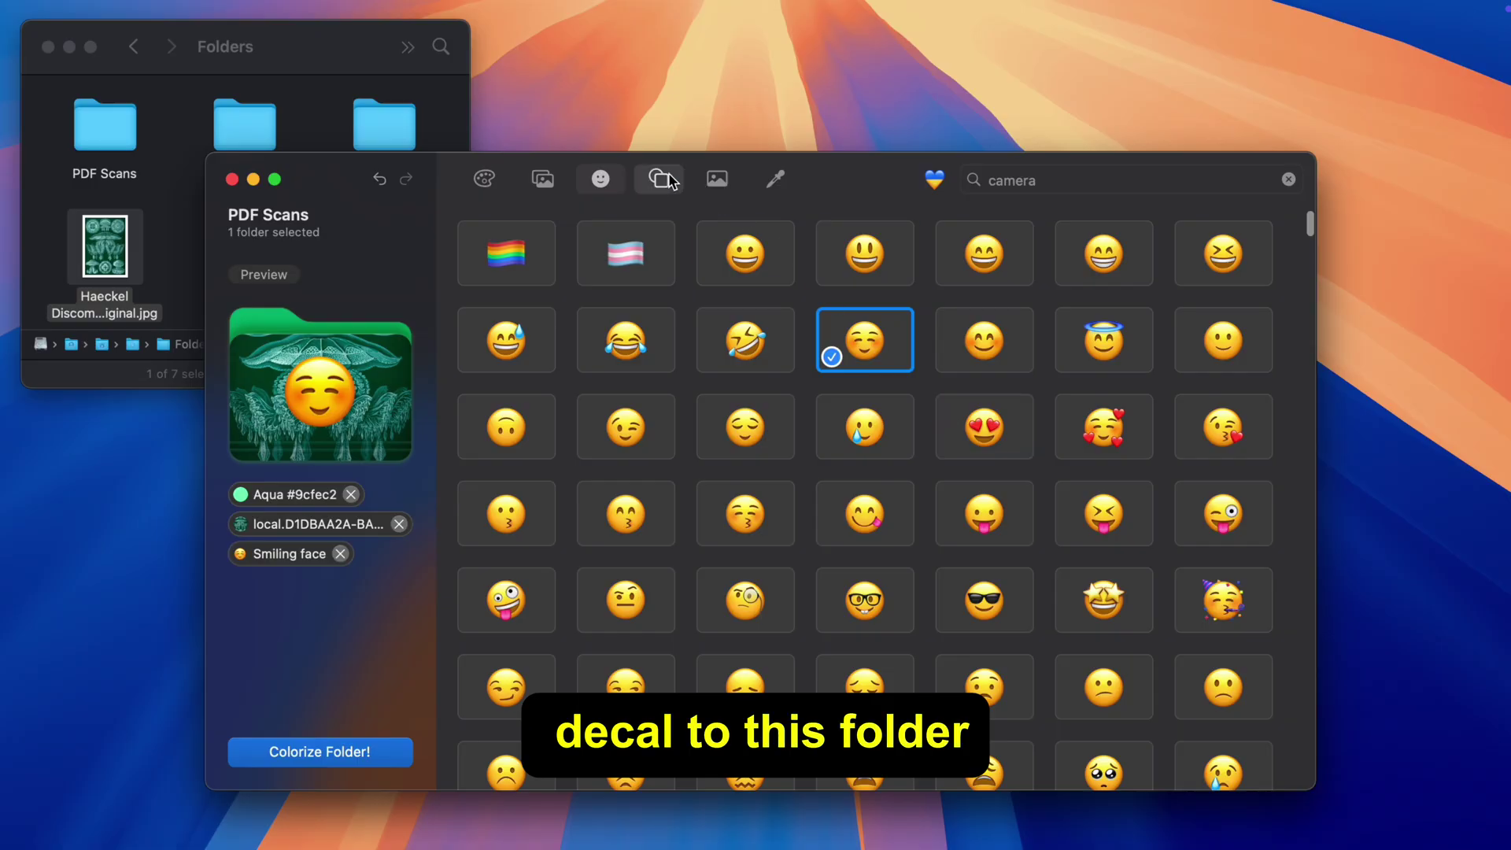
left_click(745, 262)
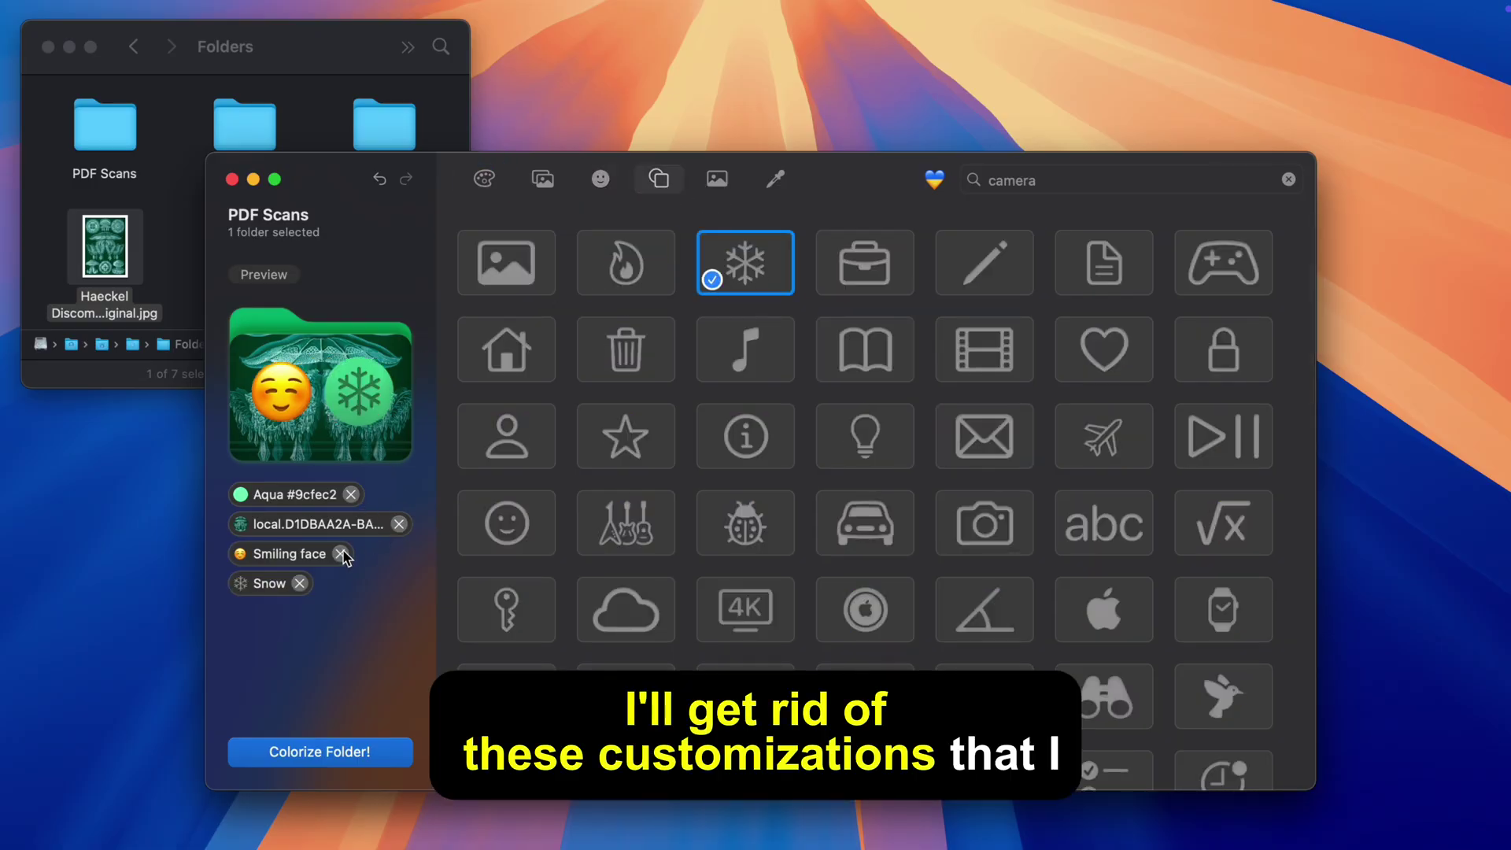
Step: Remove the smiling face and Snow chips, then click Colorize Folder! on PDF Scans
left_click(342, 553)
left_click(299, 554)
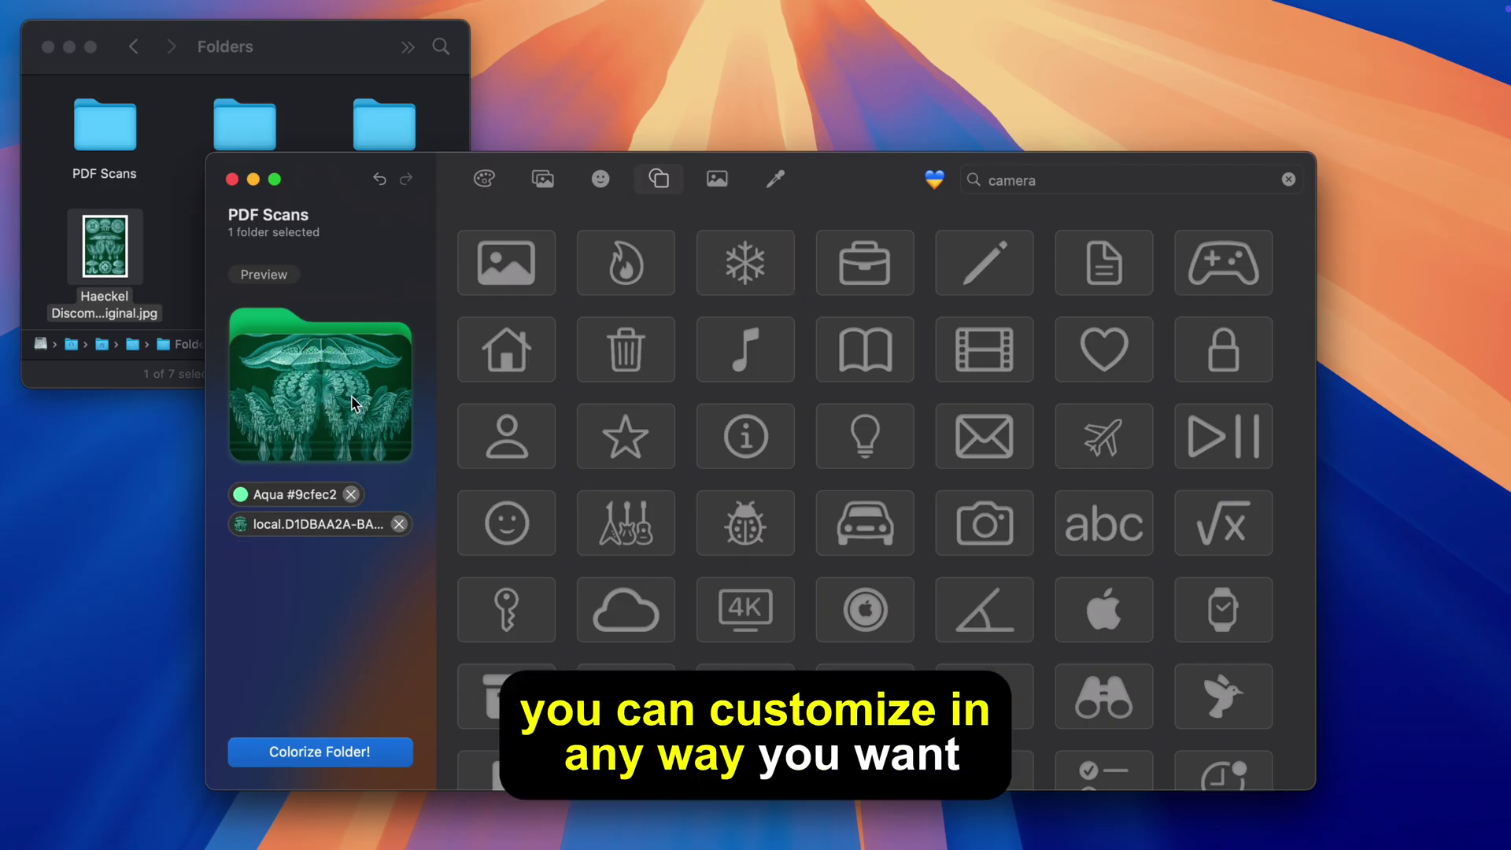
left_click(292, 751)
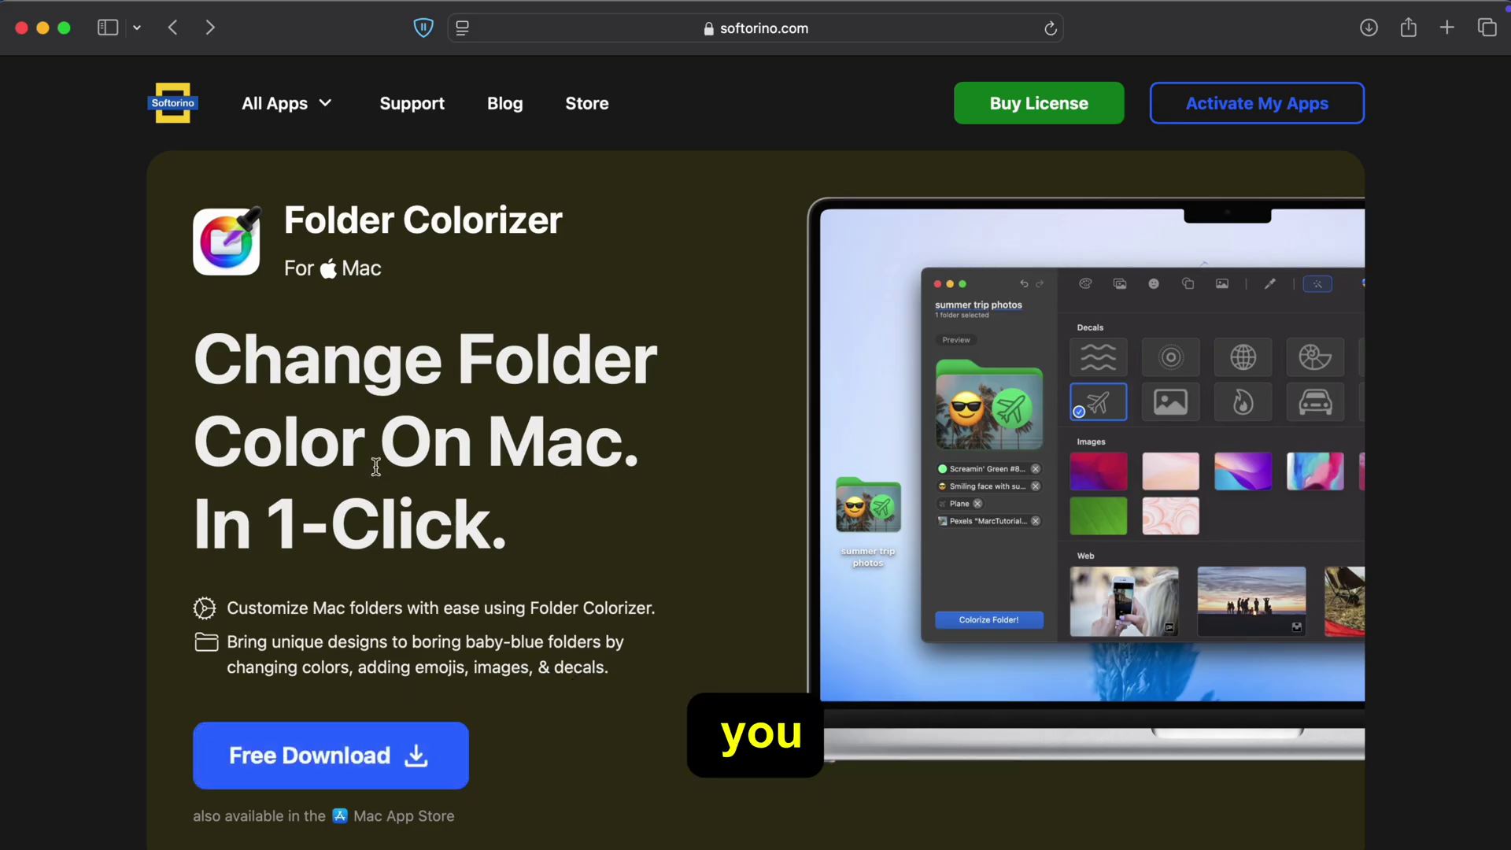
left_click(319, 114)
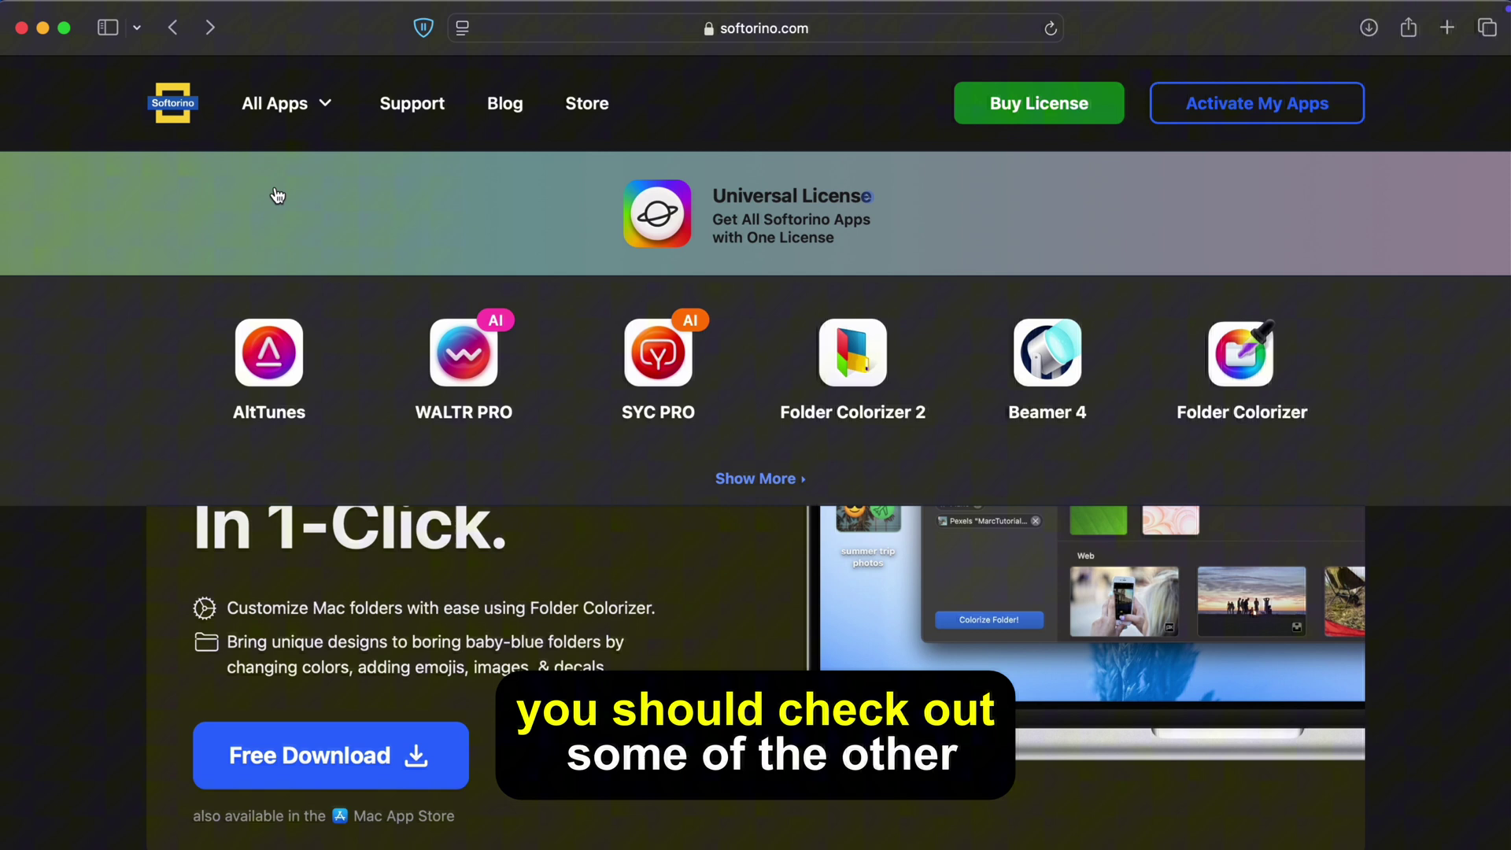